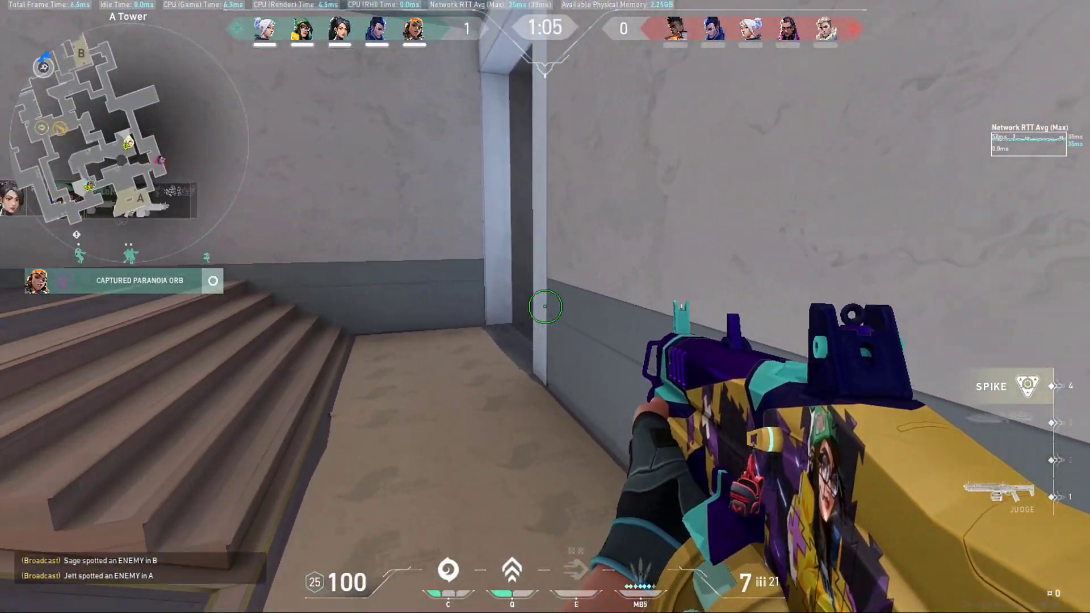
Step: Push through the doorway and shoot the enemy Yoru until eliminated
key("w")
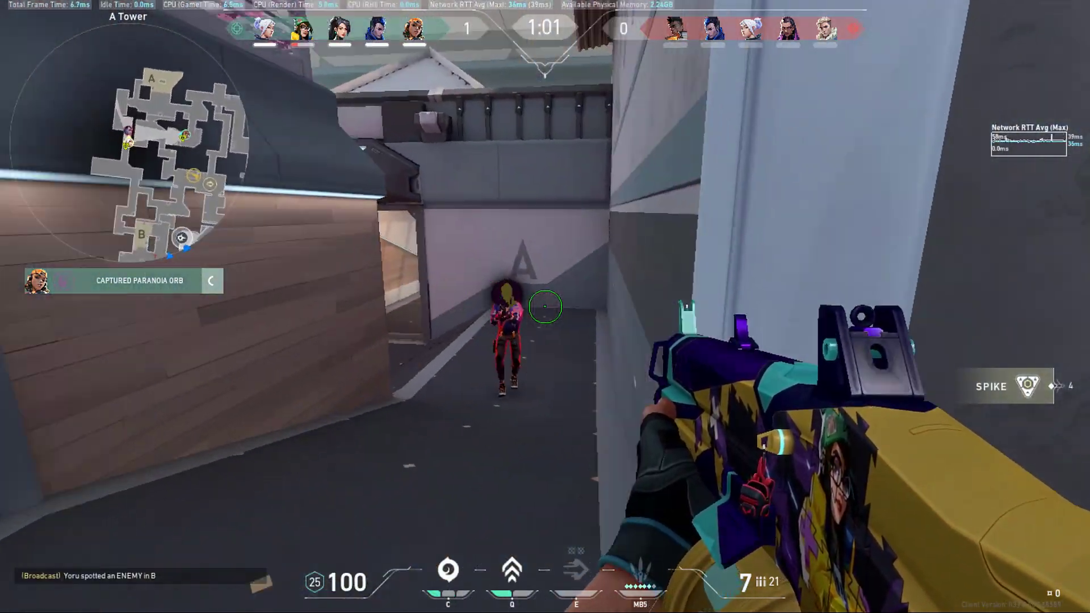
left_click(545, 306)
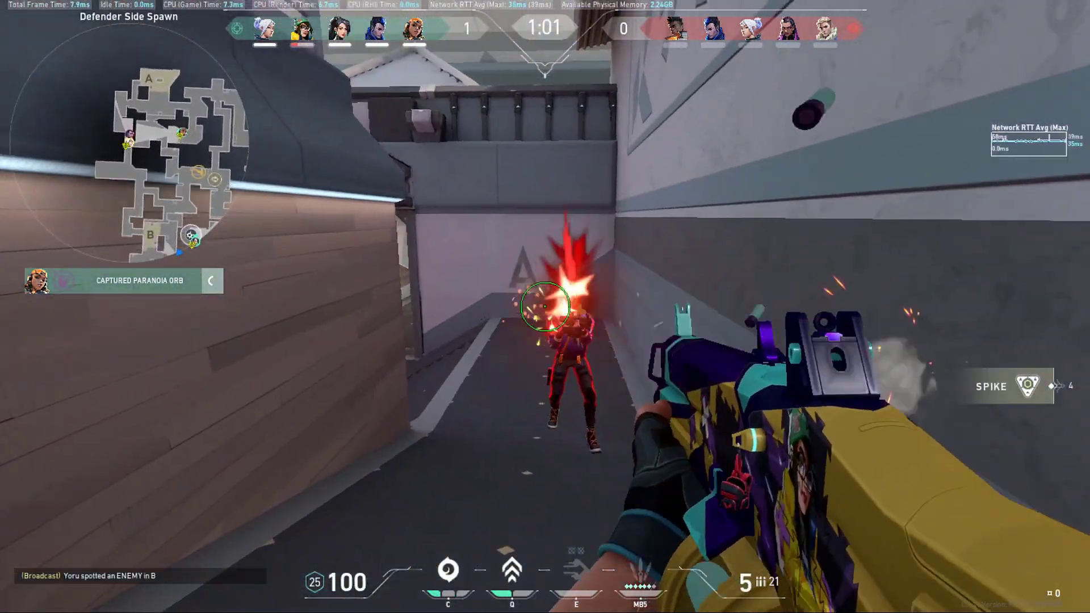
left_click(545, 306)
Step: Activate Jett's ultimate, run up B Stairs into B Tower and throw a kunai
key("3")
key("x")
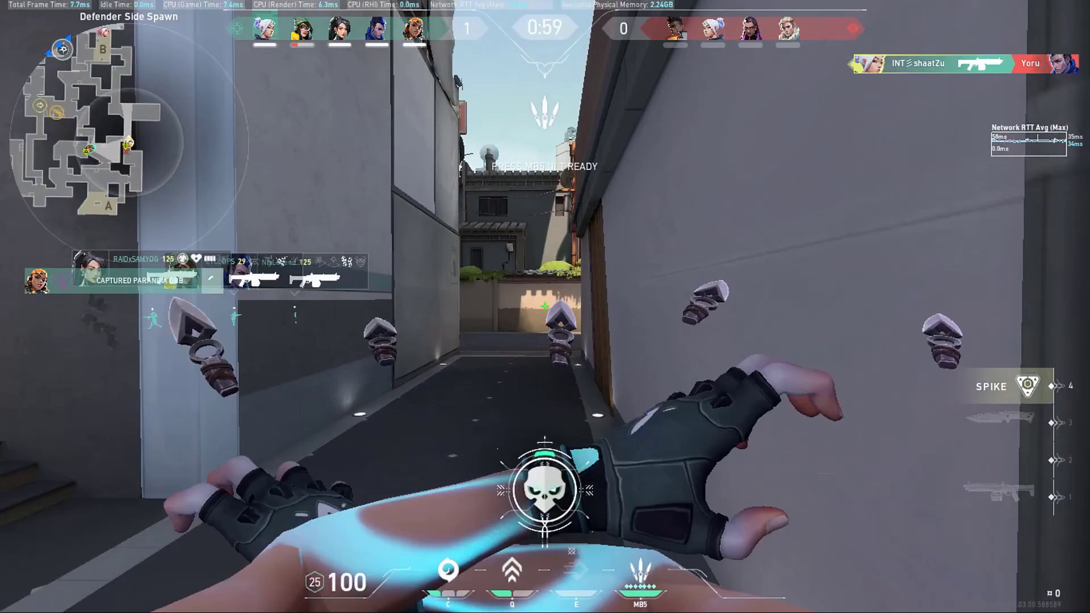
key("w")
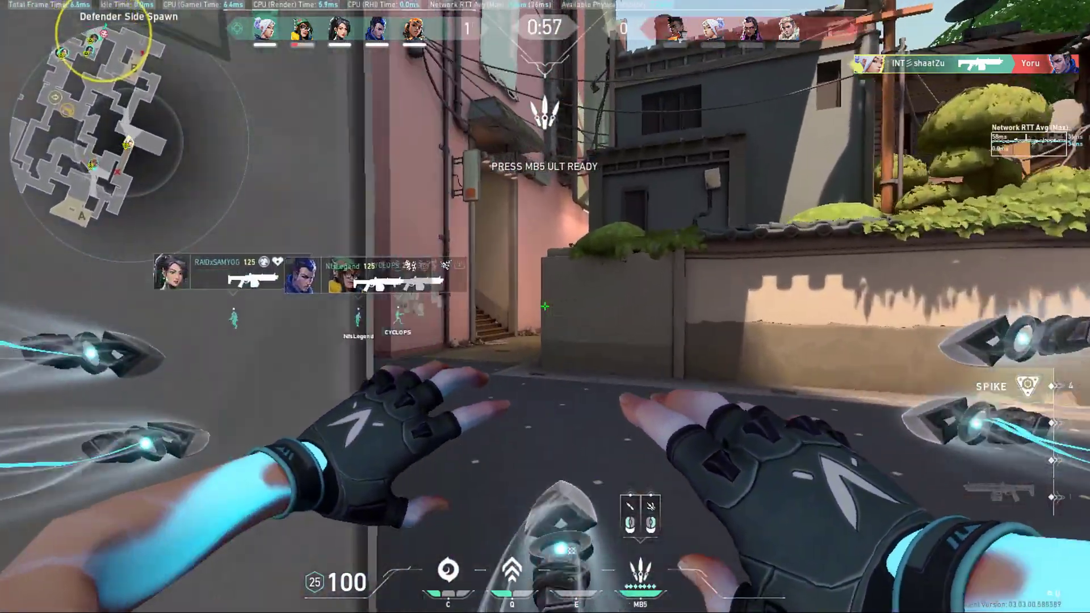
key("w")
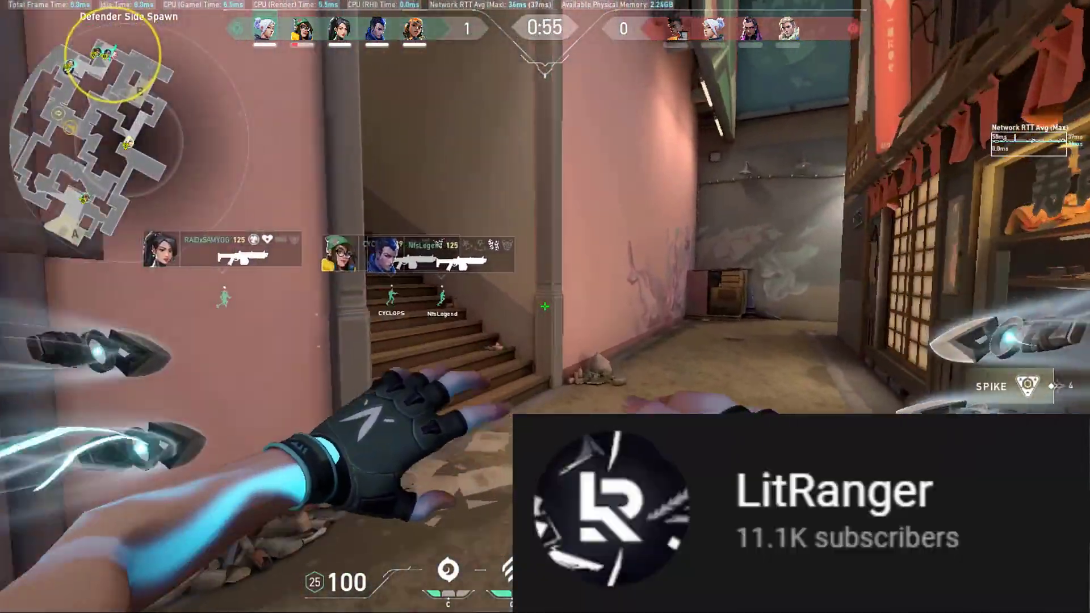
key("w")
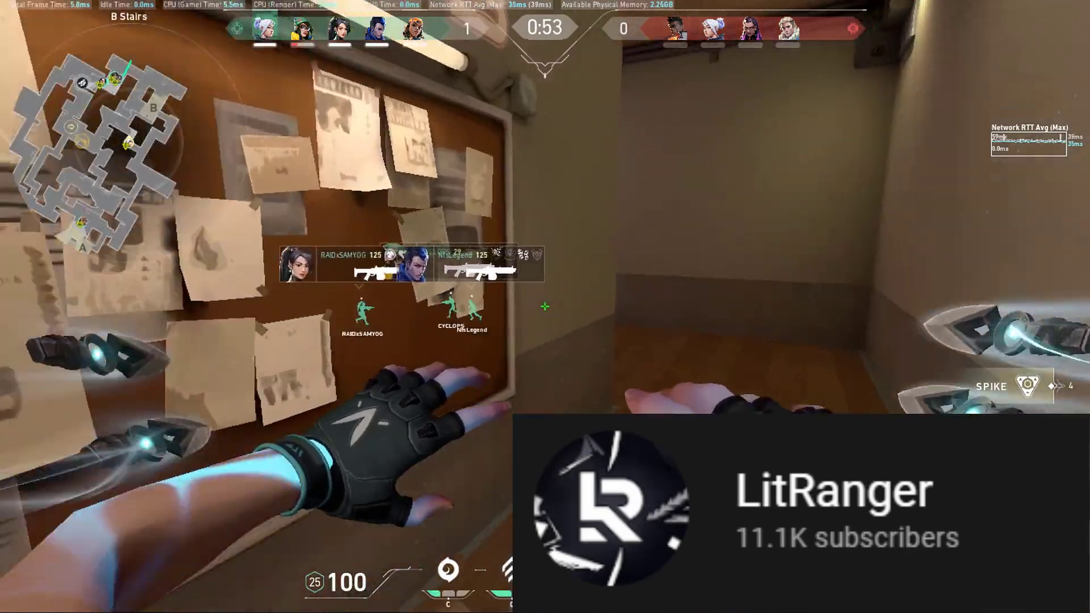
key("w")
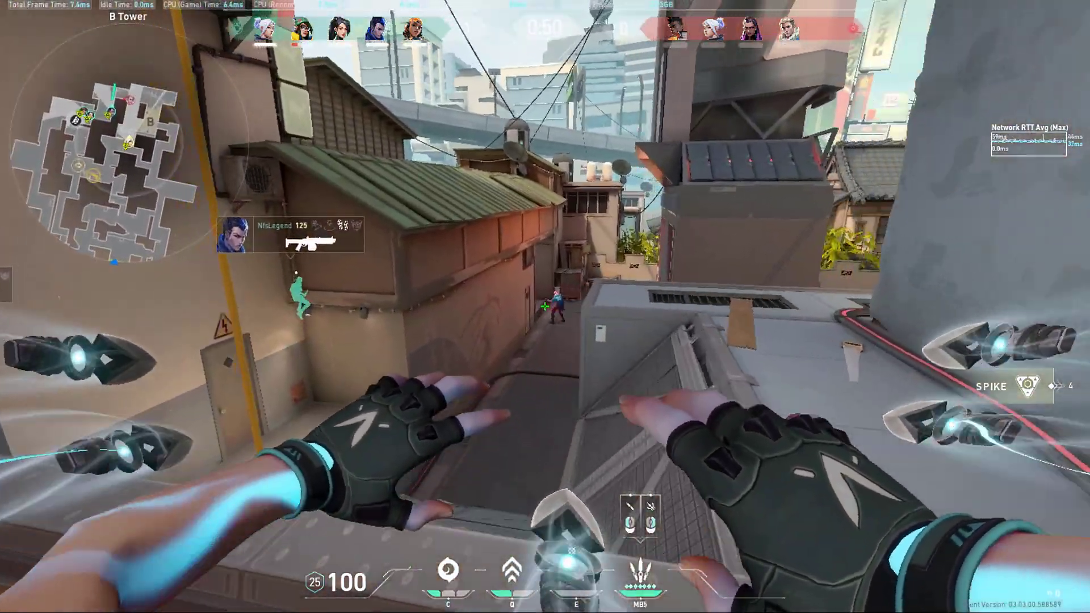
left_click(545, 307)
key("w")
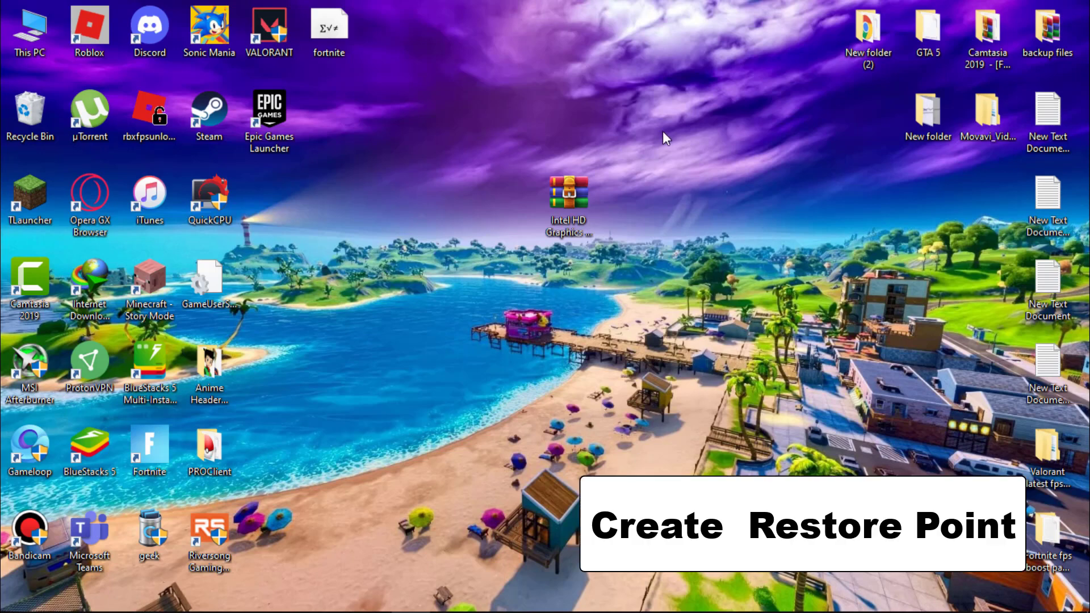
Step: Refresh the desktop and open the restore point settings through Windows search
right_click(706, 159)
left_click(727, 207)
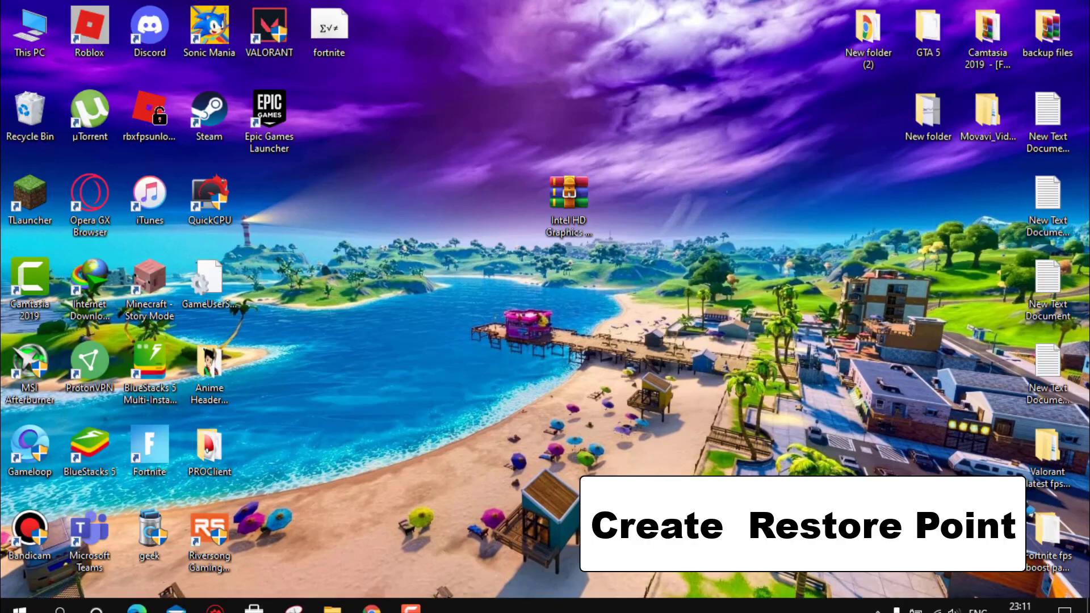
left_click(58, 597)
type("sys")
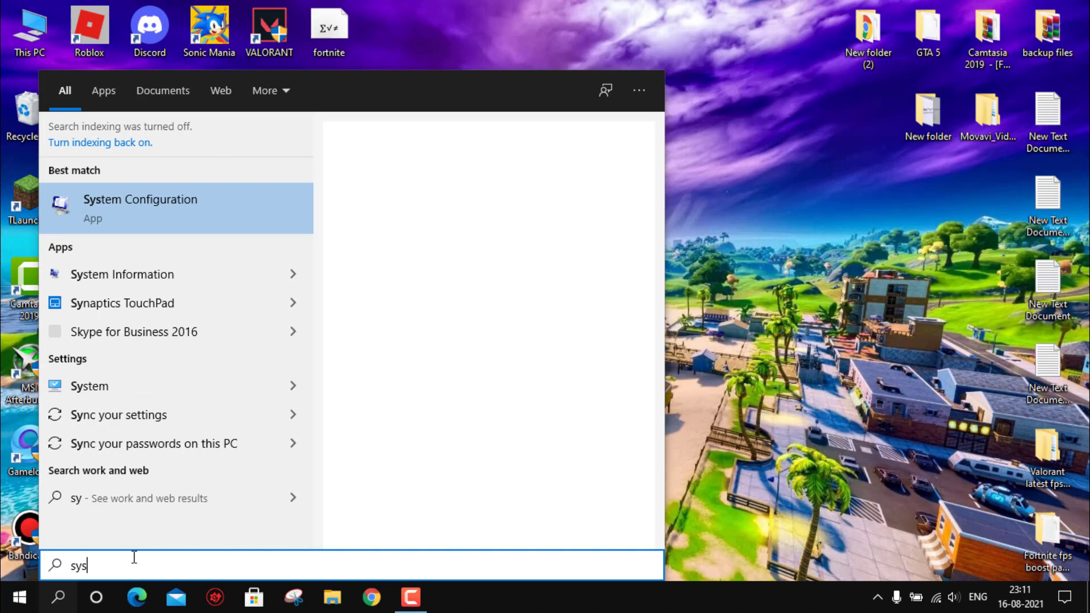
type("tem res")
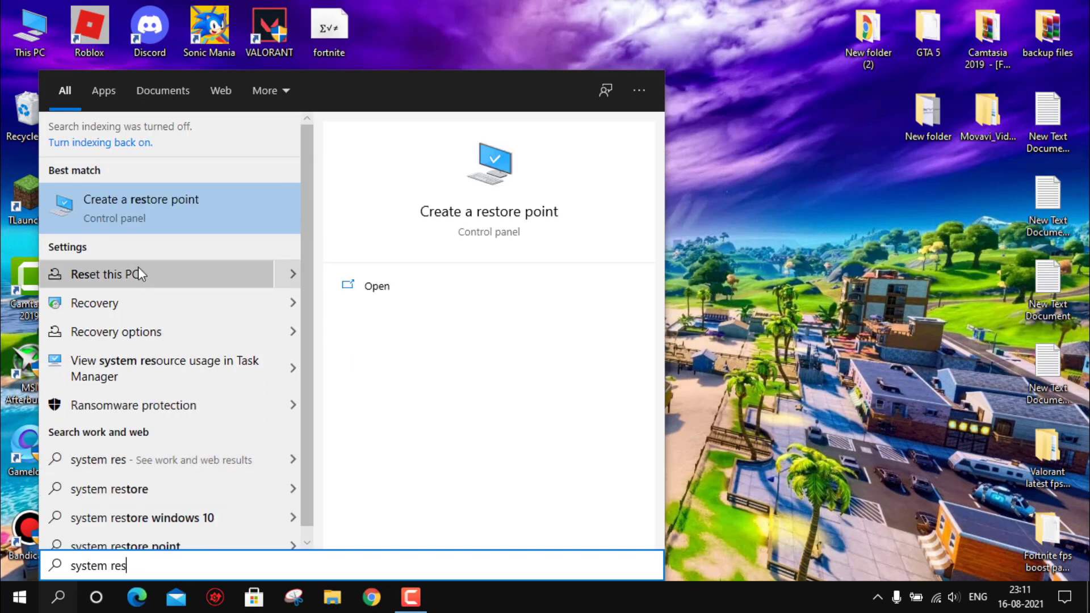
left_click(115, 214)
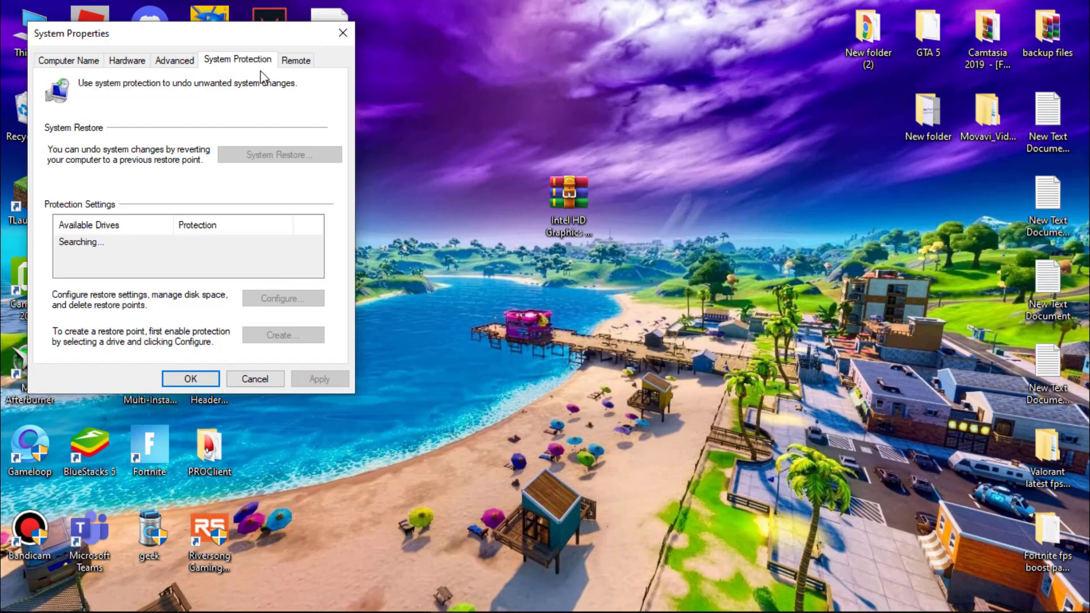
Step: Turn on system protection for Local Disk (C:) and apply it
left_click_drag(219, 32, 531, 67)
left_click(452, 269)
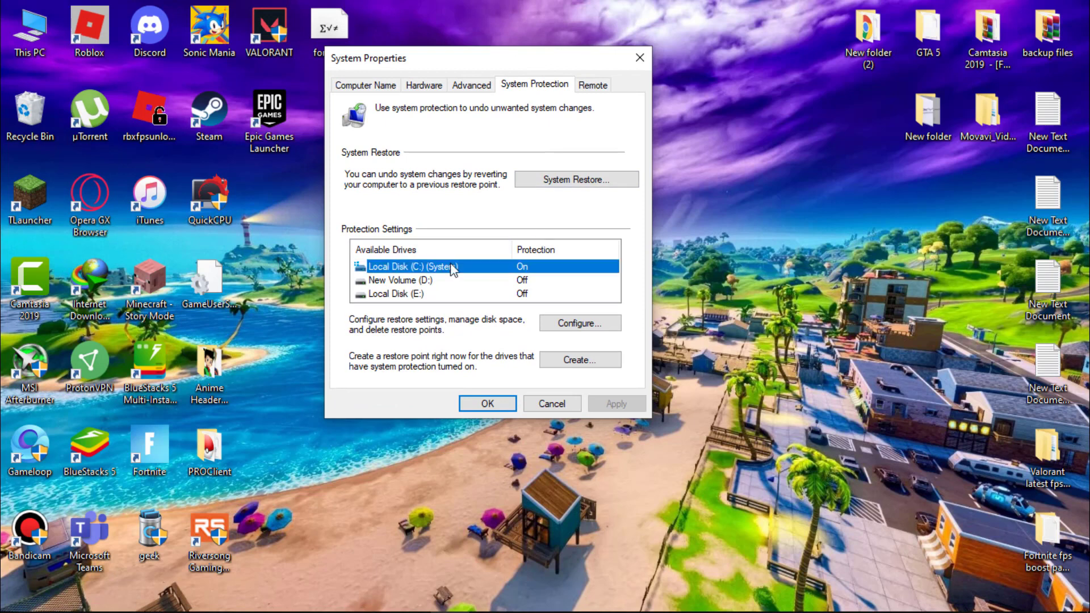
left_click(569, 325)
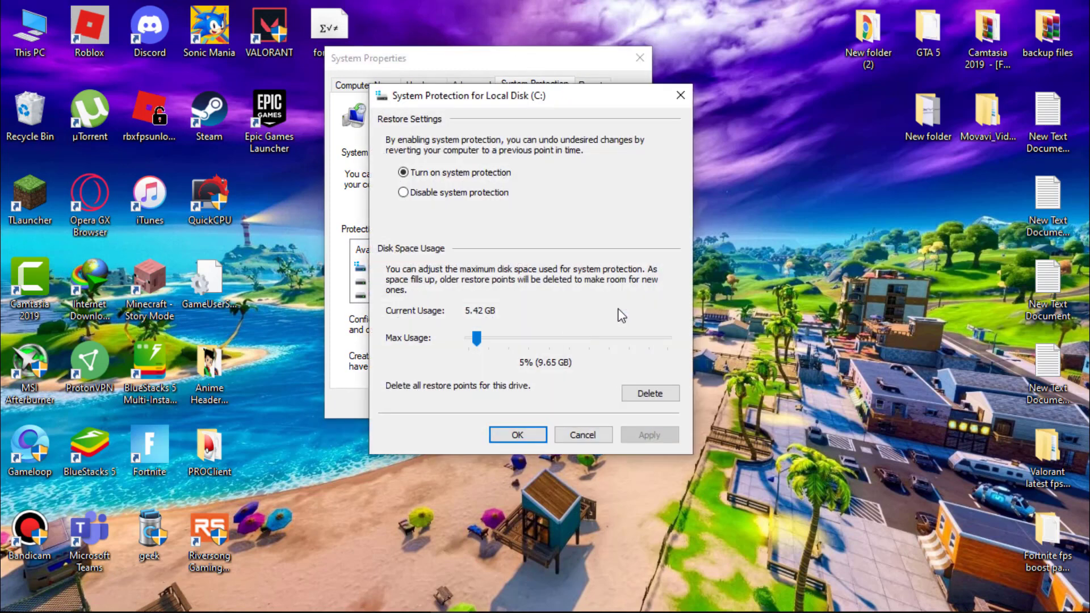
left_click(439, 173)
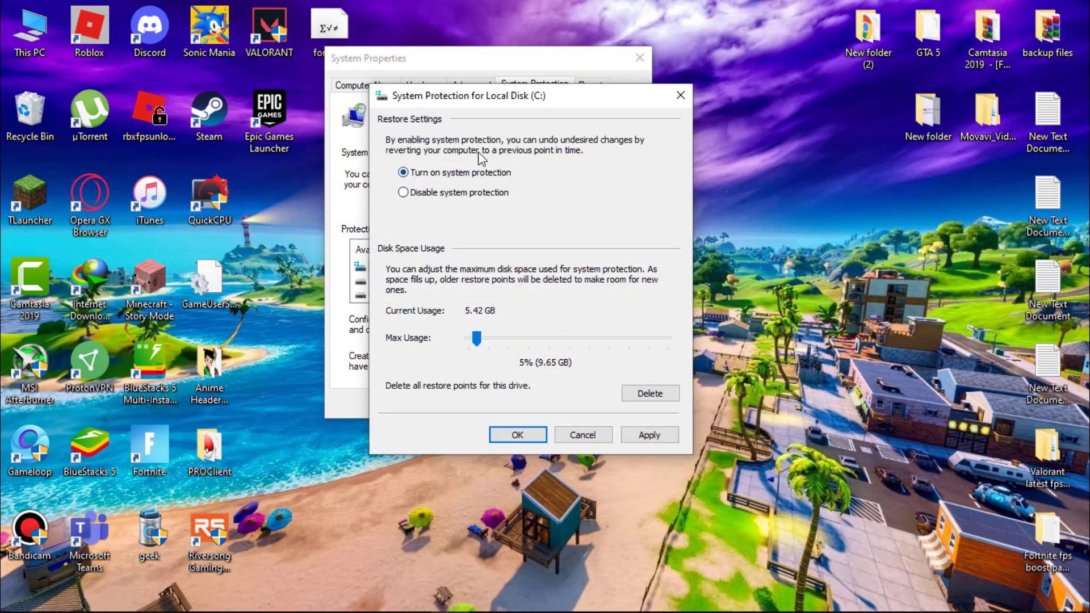
left_click(650, 439)
left_click(517, 435)
Step: Create a new restore point named 'restore' and dismiss the success message
left_click(577, 361)
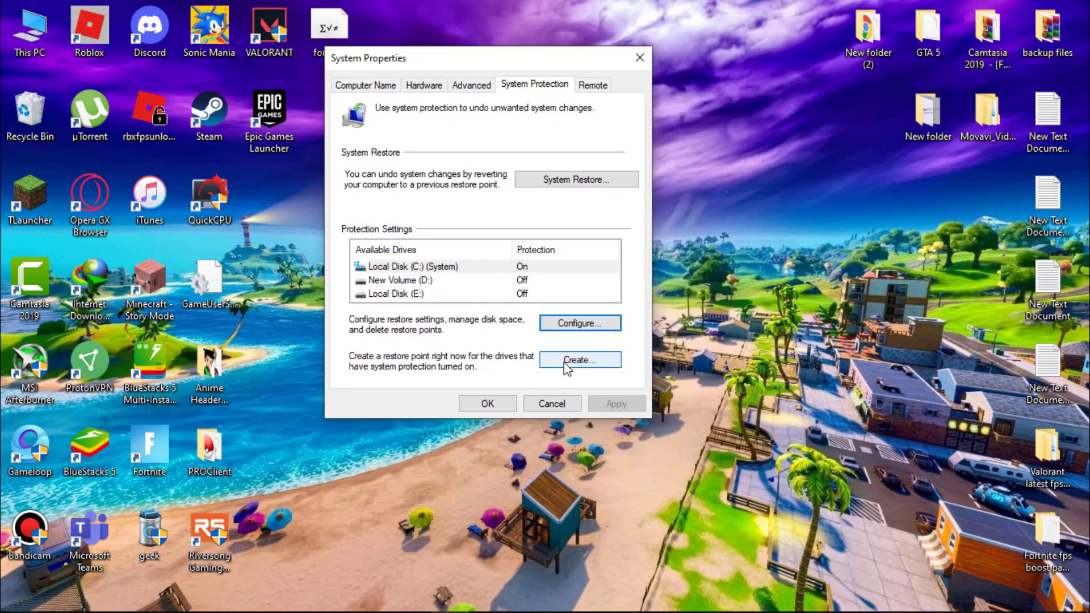
type("restore")
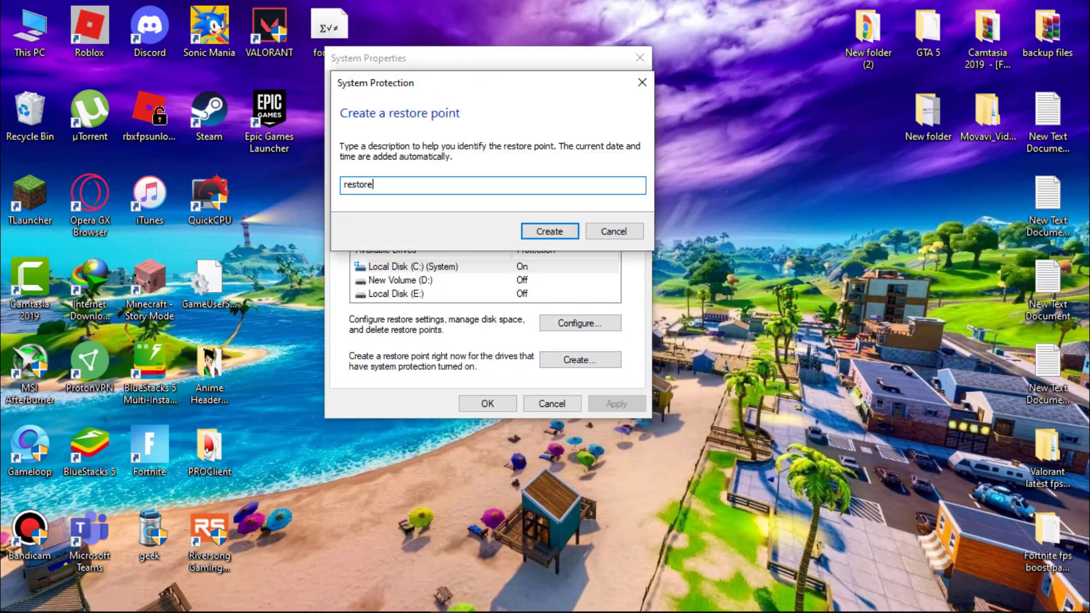
left_click(564, 233)
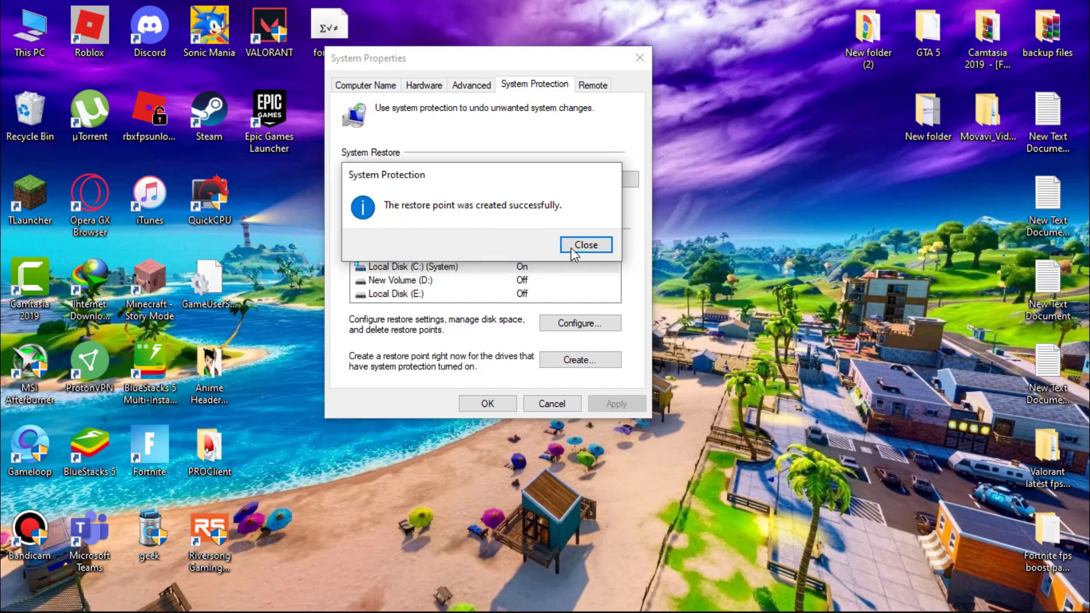
left_click(585, 245)
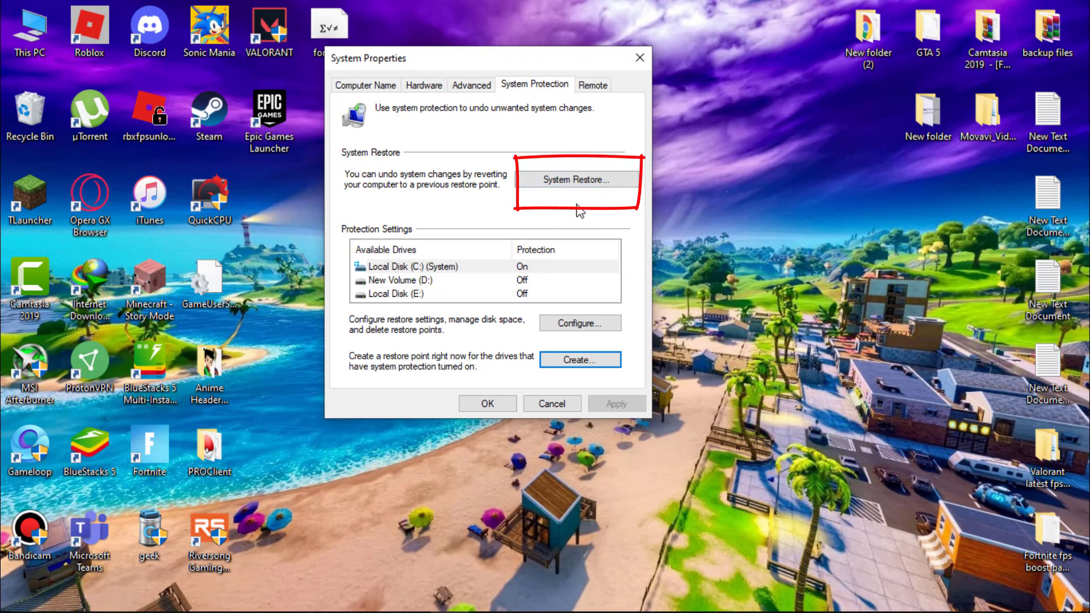
Step: Close System Properties, refresh the desktop and open Device Manager
left_click(647, 59)
right_click(666, 141)
left_click(703, 189)
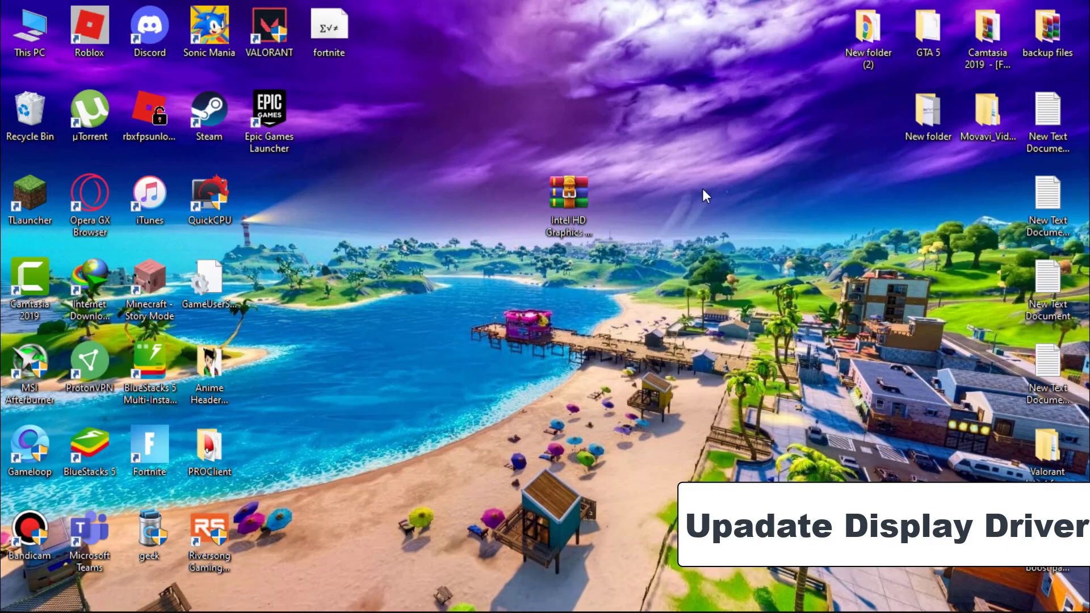
right_click(14, 597)
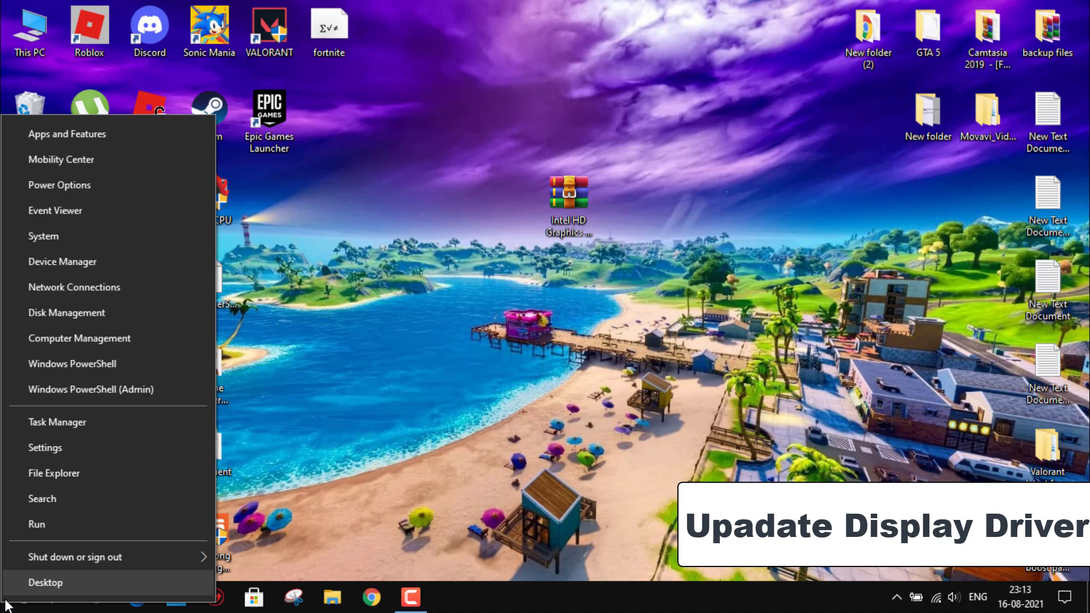
left_click(76, 265)
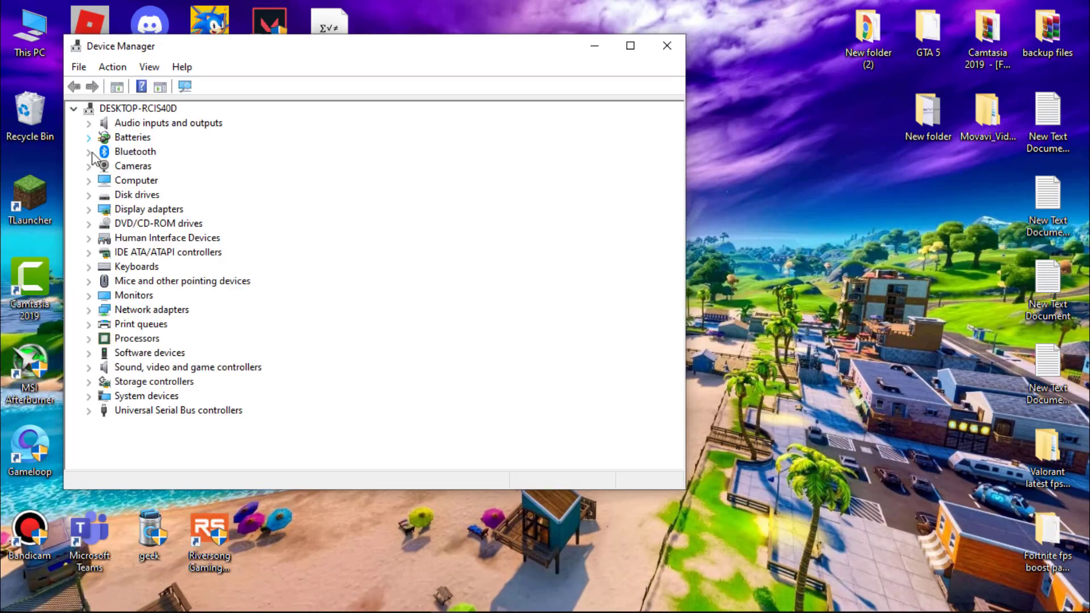
Step: Install the Intel(R) HD Graphics 4000 driver from drivers on this PC, then close Device Manager
left_click(89, 210)
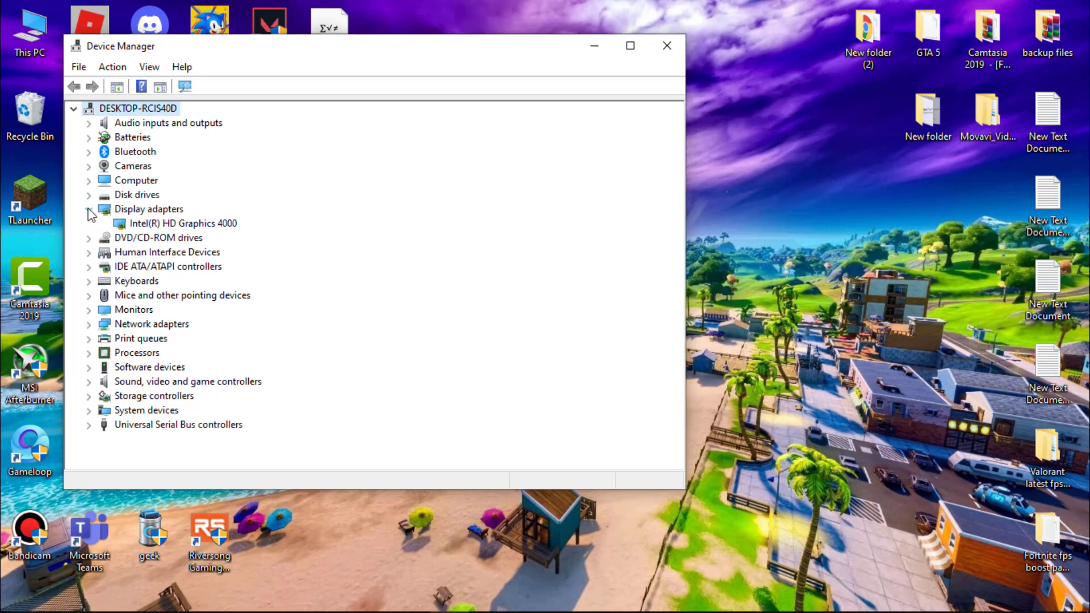
right_click(158, 222)
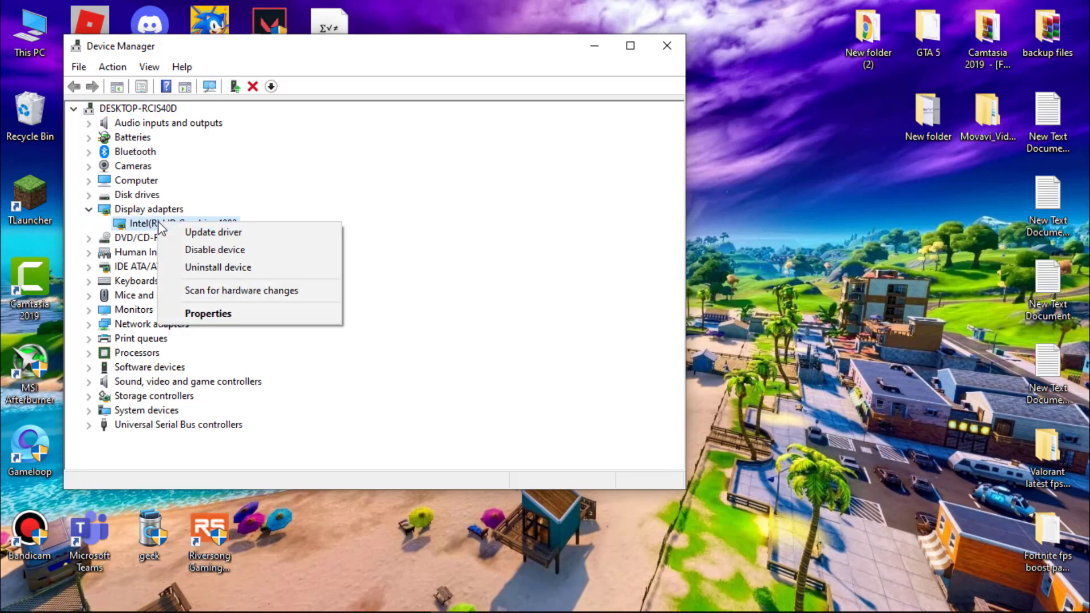
left_click(202, 236)
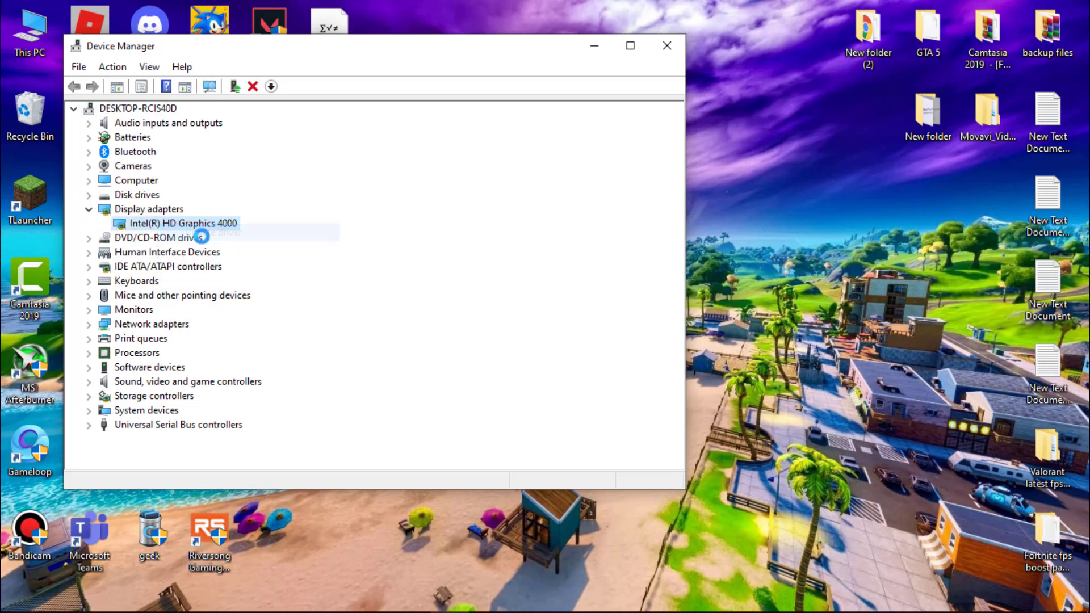
left_click(262, 316)
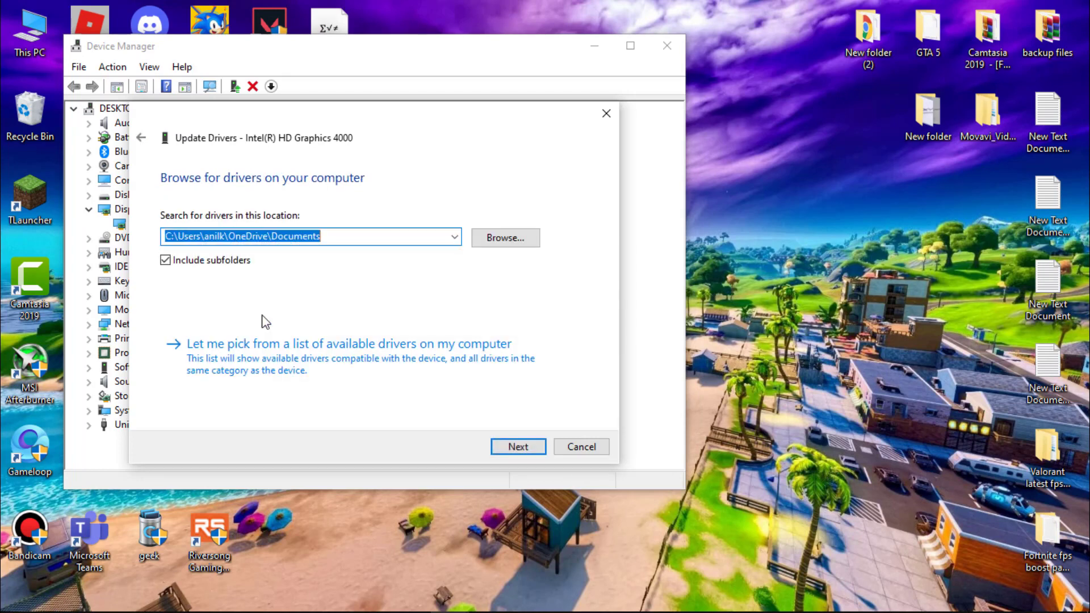
left_click(321, 359)
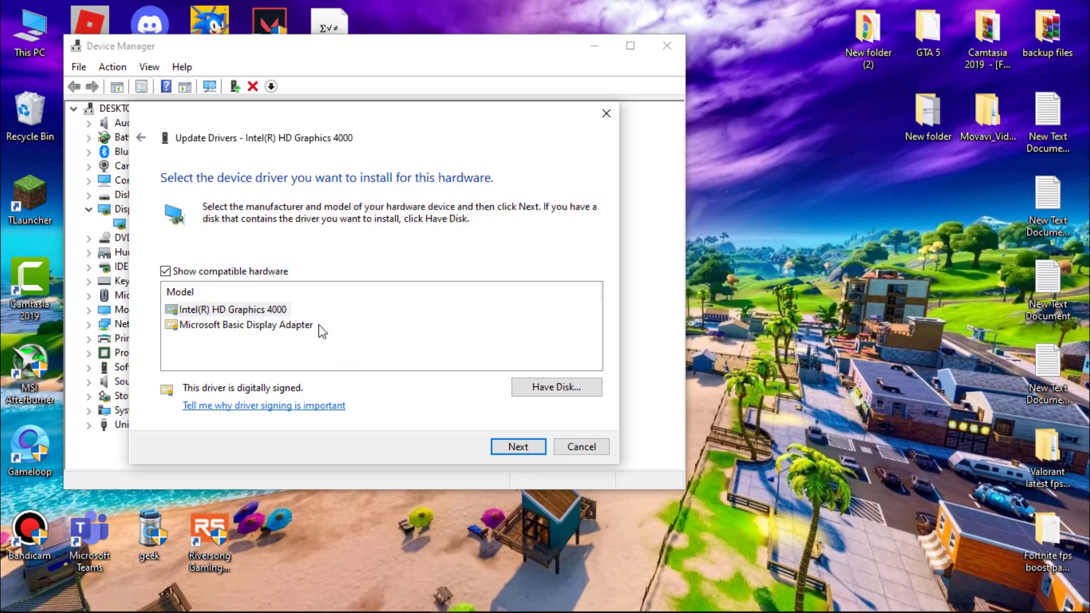
left_click(280, 311)
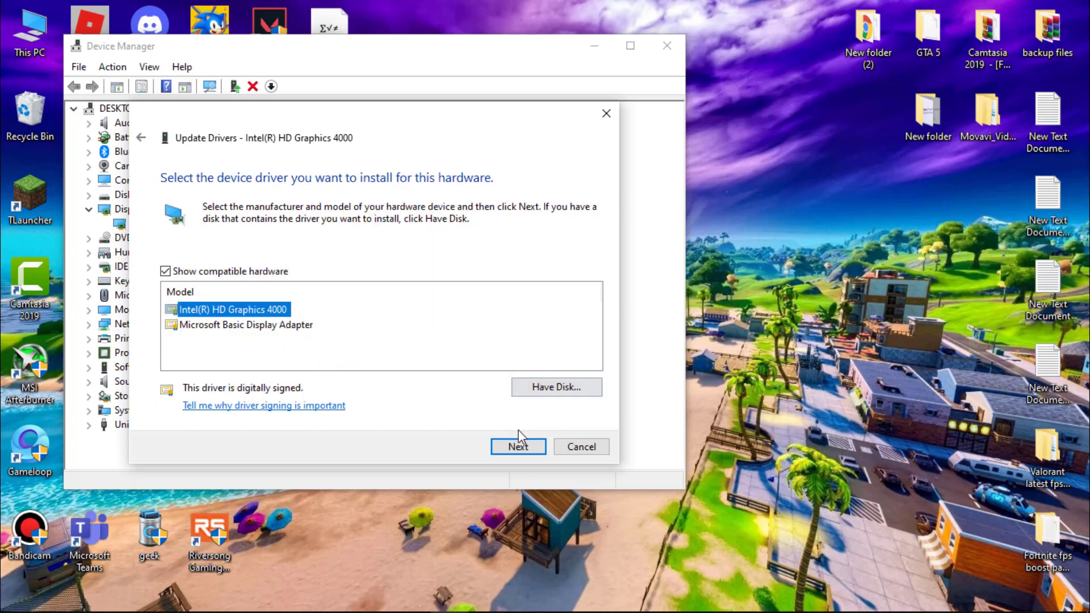
left_click(523, 445)
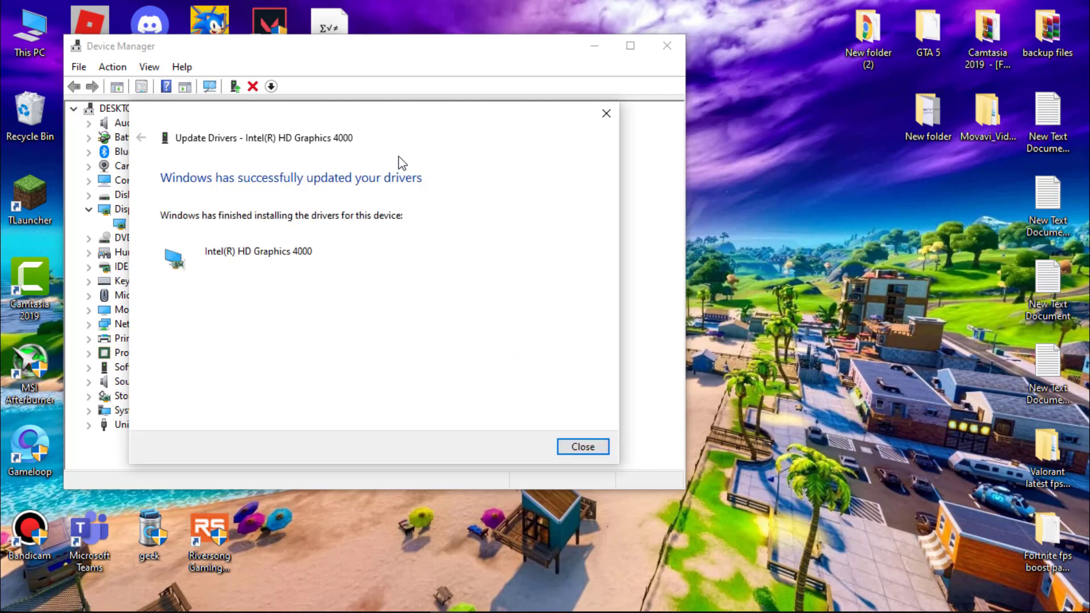
left_click(582, 447)
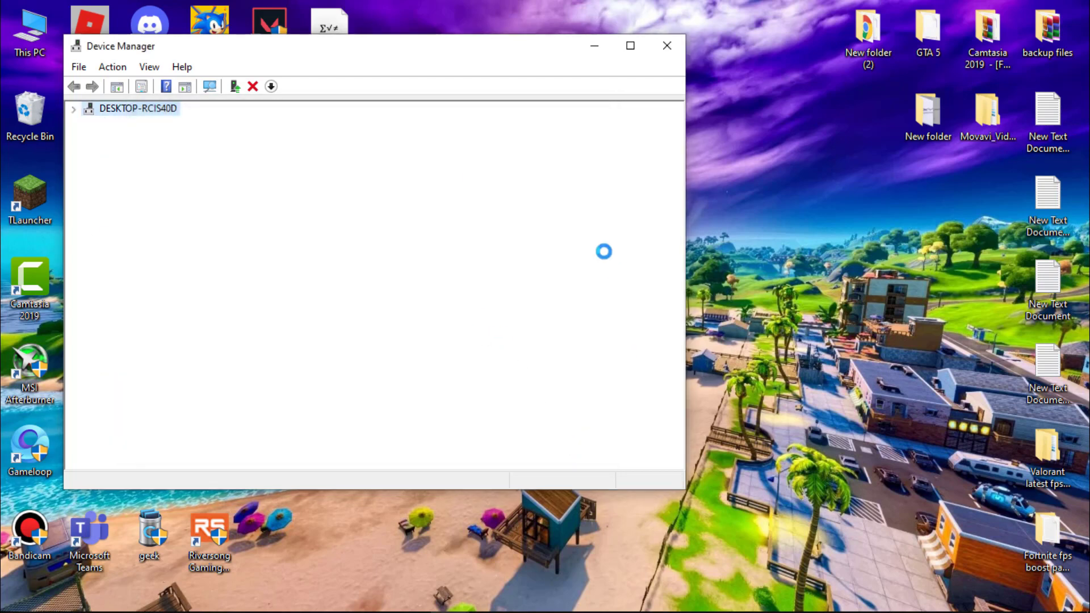
left_click(659, 49)
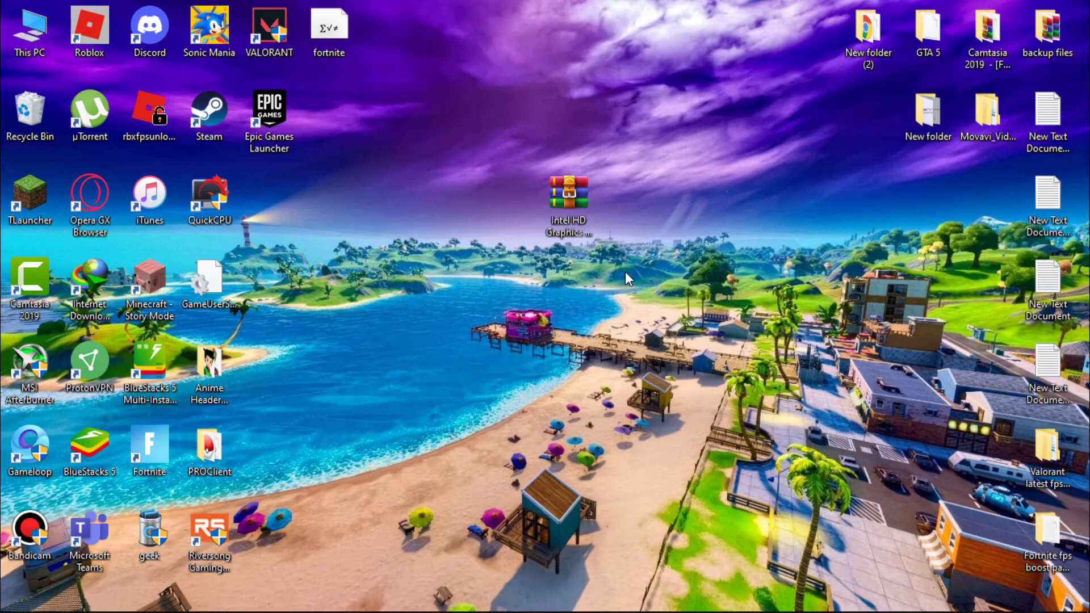
Step: Open Intel Graphics Properties, keep the Display refresh rate at 60p Hz, and return home
right_click(675, 220)
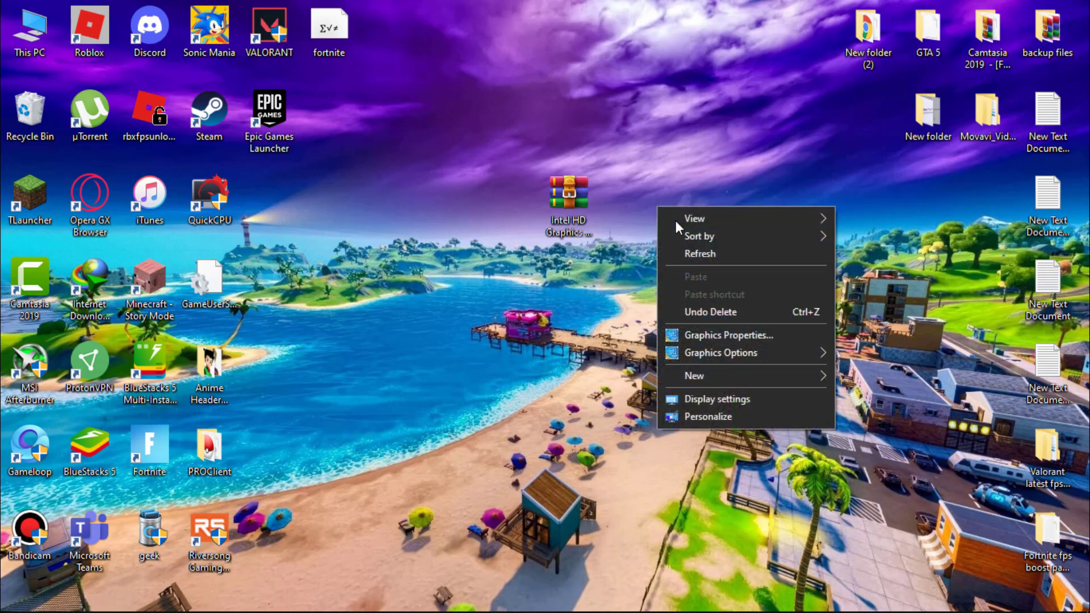
left_click(706, 335)
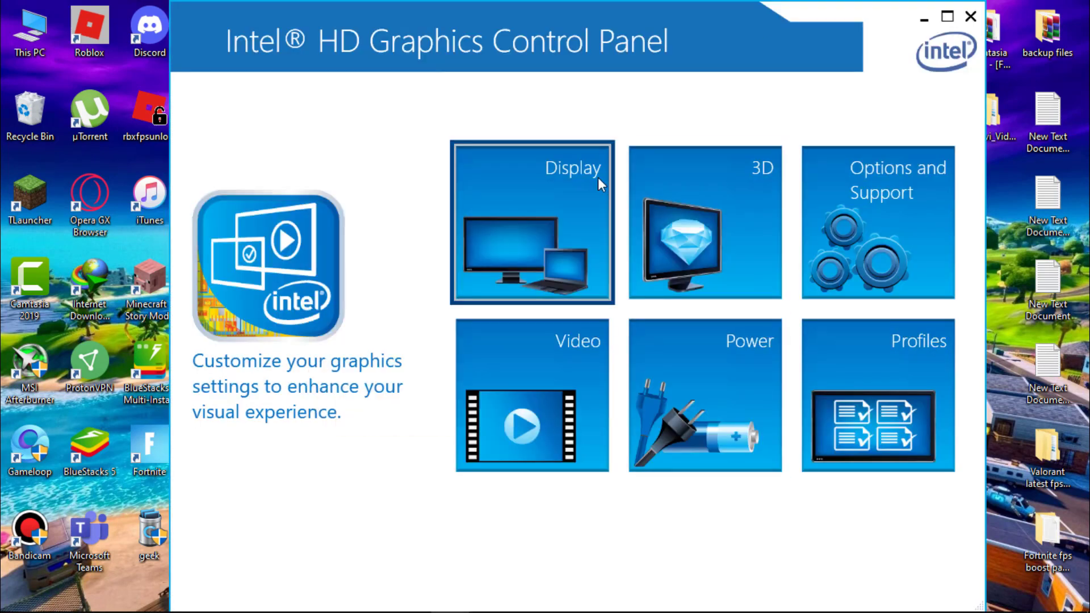
left_click(598, 178)
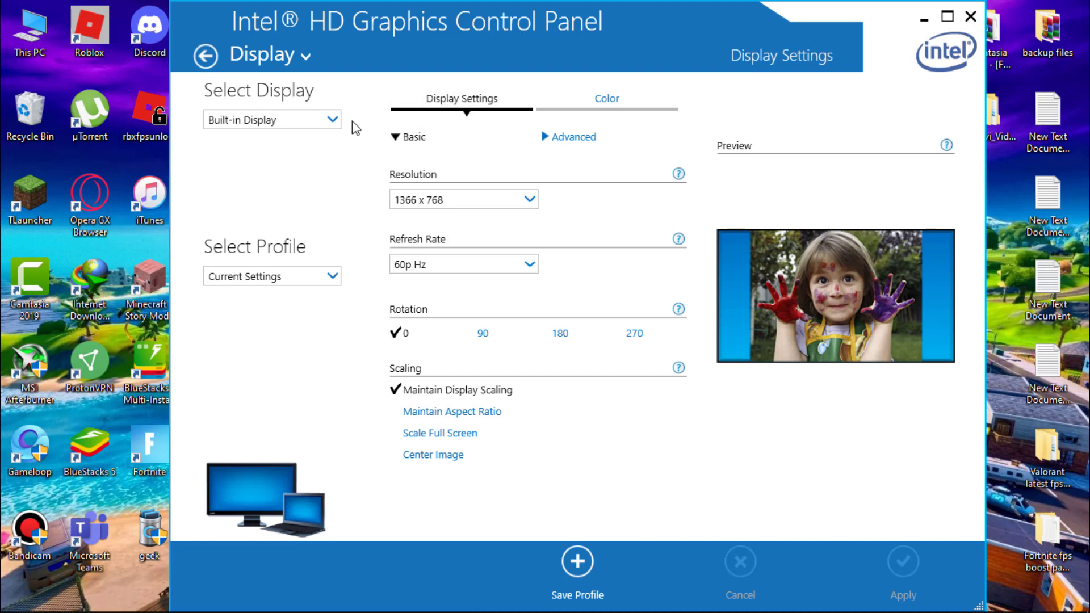
left_click(507, 264)
left_click(448, 317)
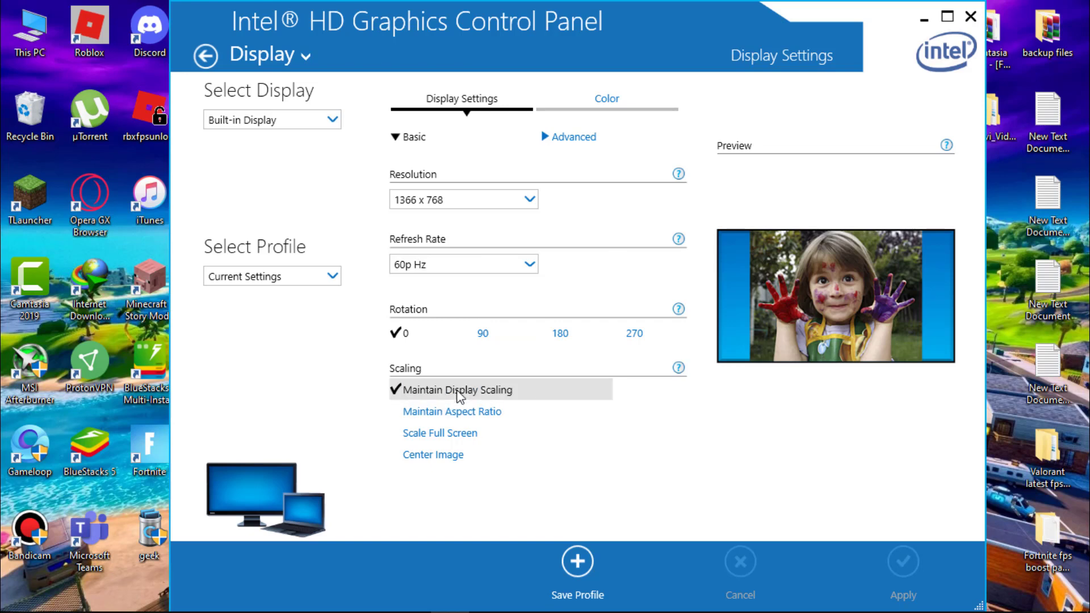
left_click(262, 55)
left_click(199, 57)
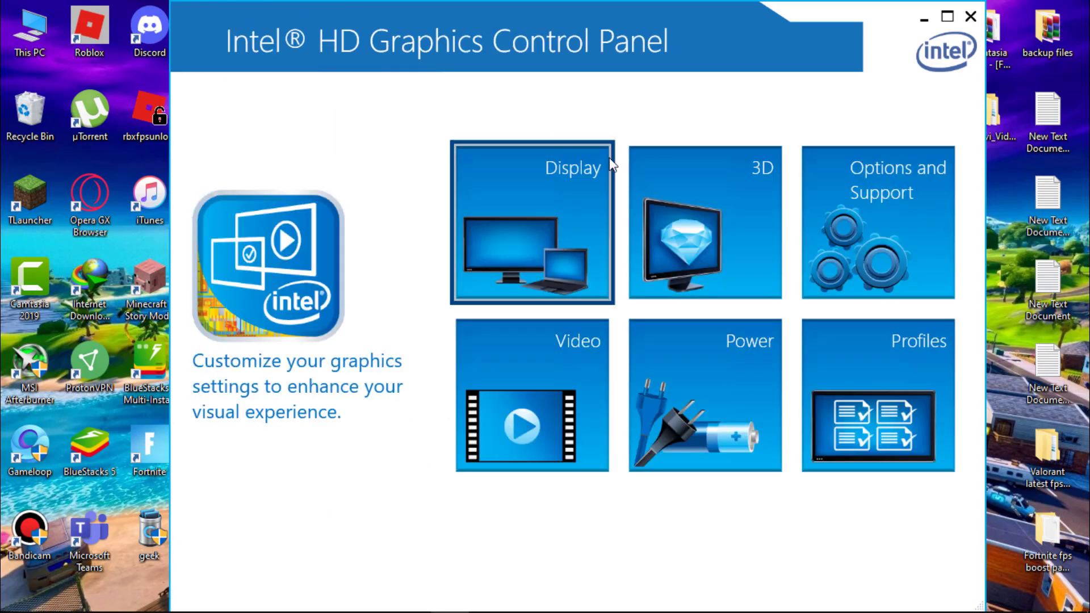
Step: Set 3D to Performance with Application Optimal Mode enabled and apply the change
left_click(643, 186)
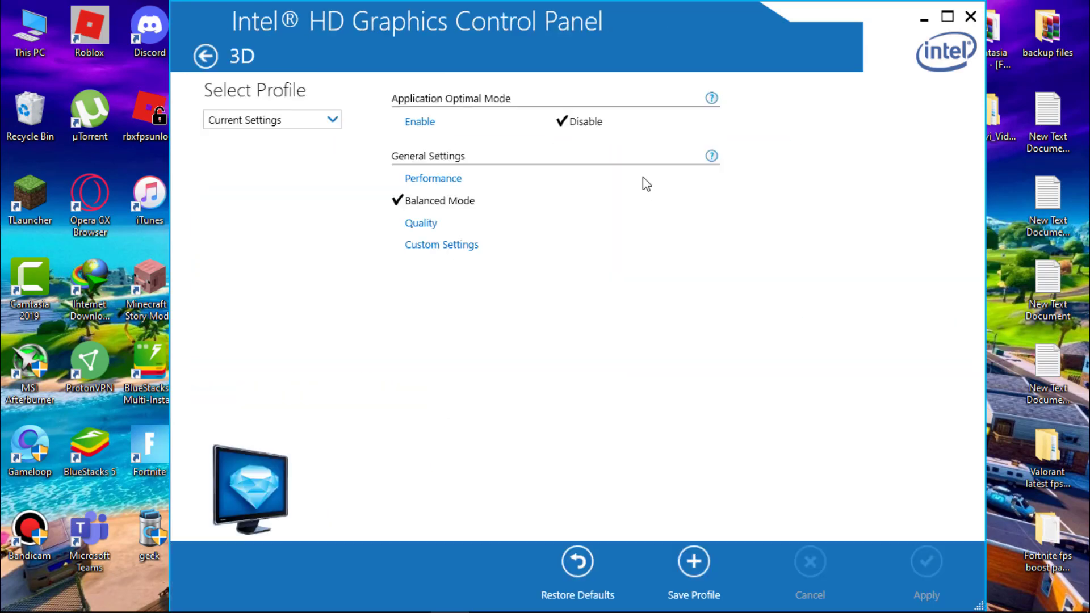
left_click(442, 180)
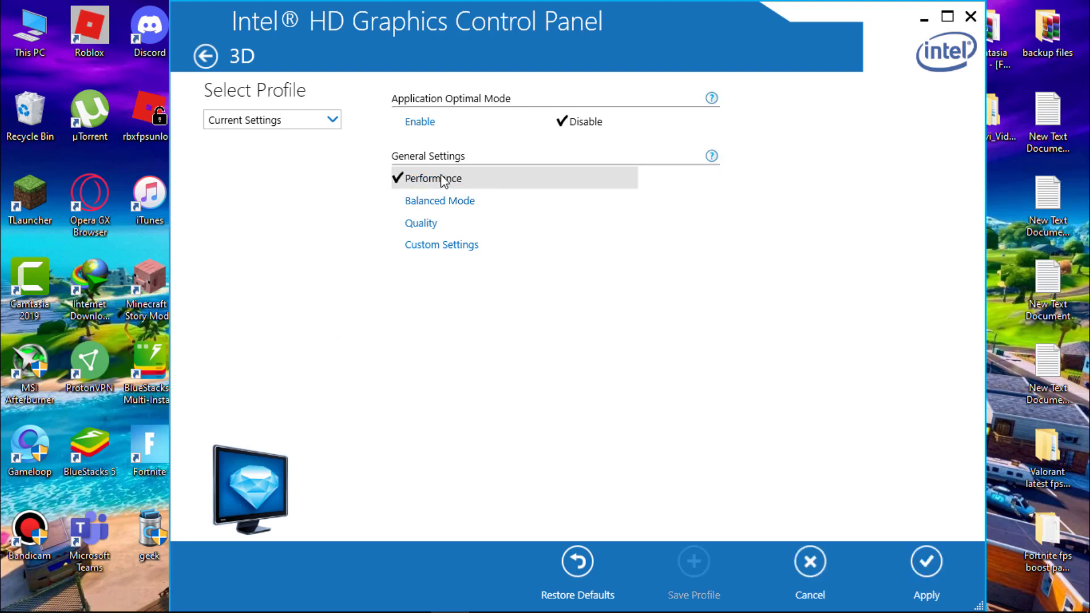
left_click(423, 122)
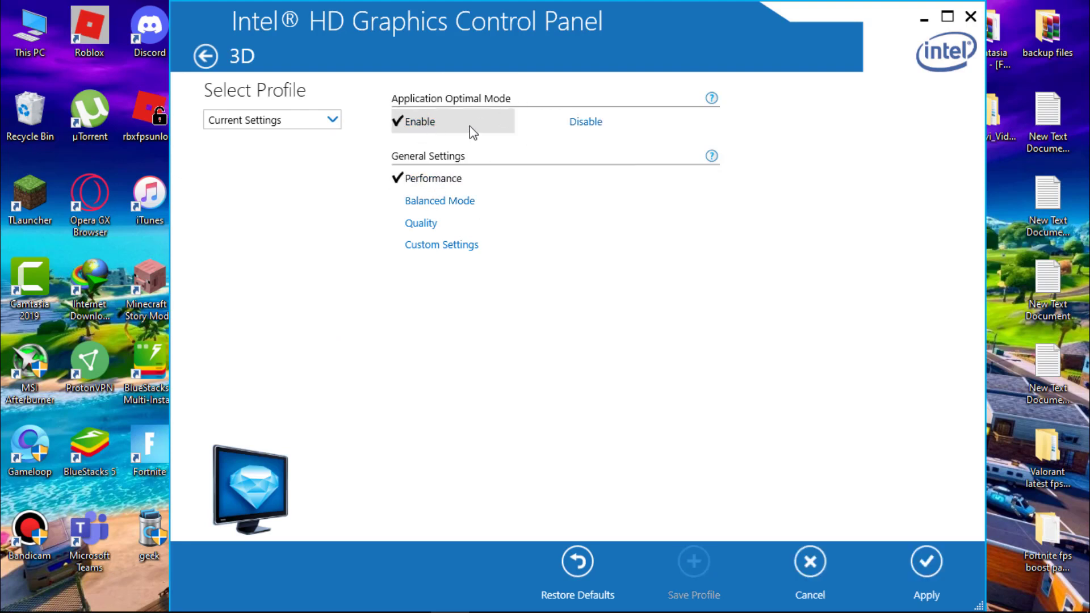
left_click(935, 561)
left_click(520, 327)
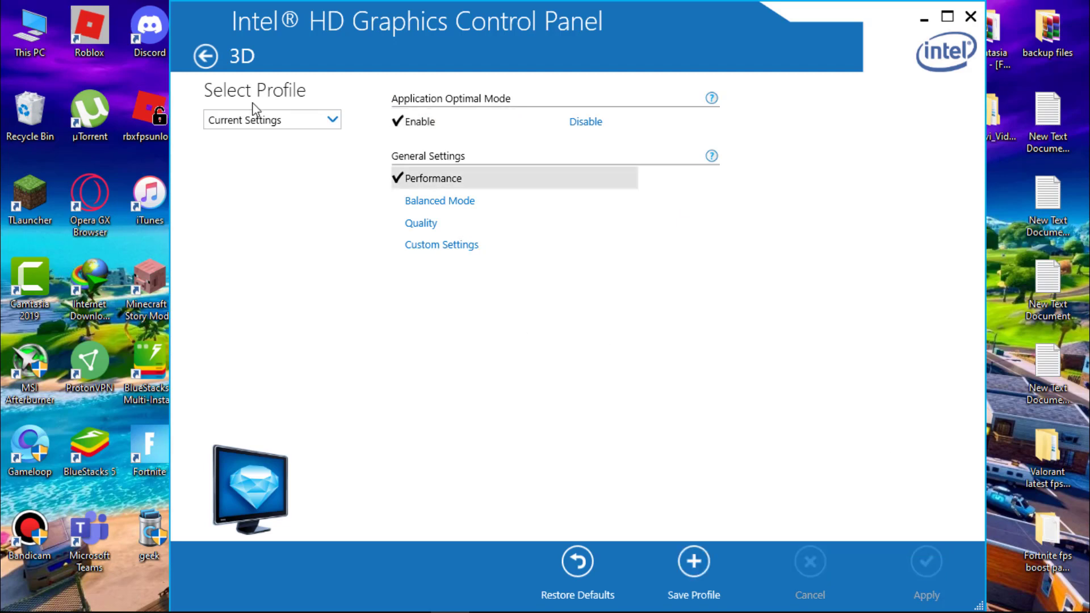
left_click(204, 55)
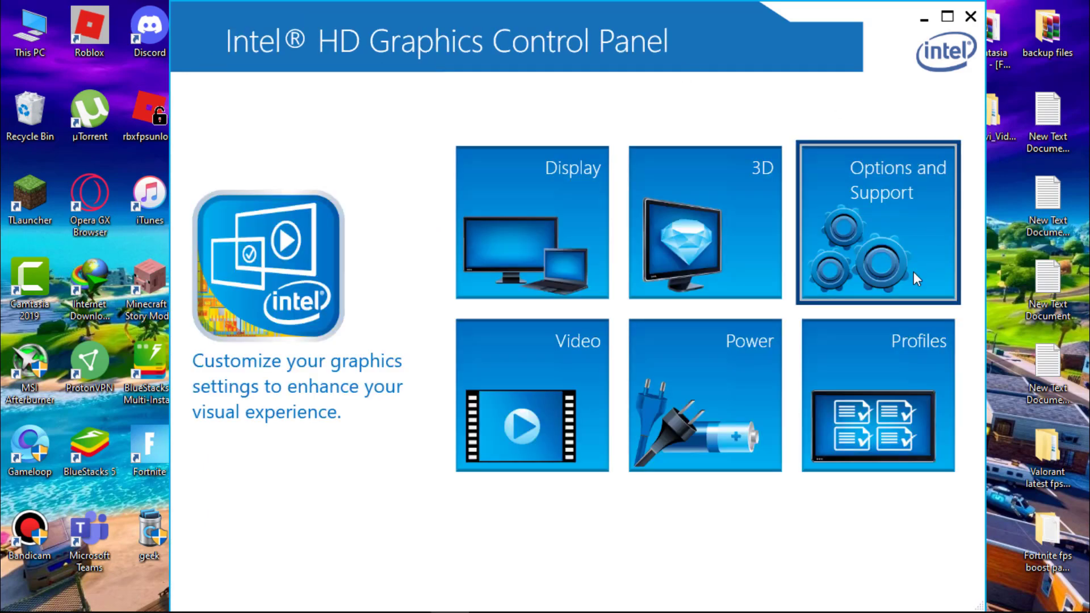
Step: Toggle the Power option off and back on in Profiles and keep the settings
left_click(846, 368)
left_click(380, 293)
left_click(381, 293)
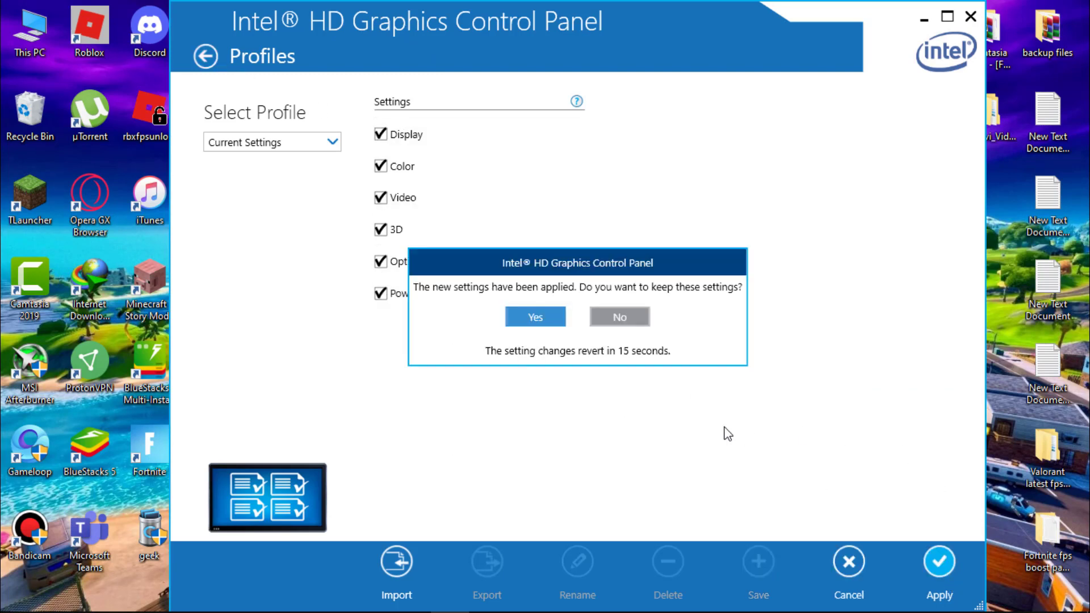
left_click(545, 322)
left_click(205, 56)
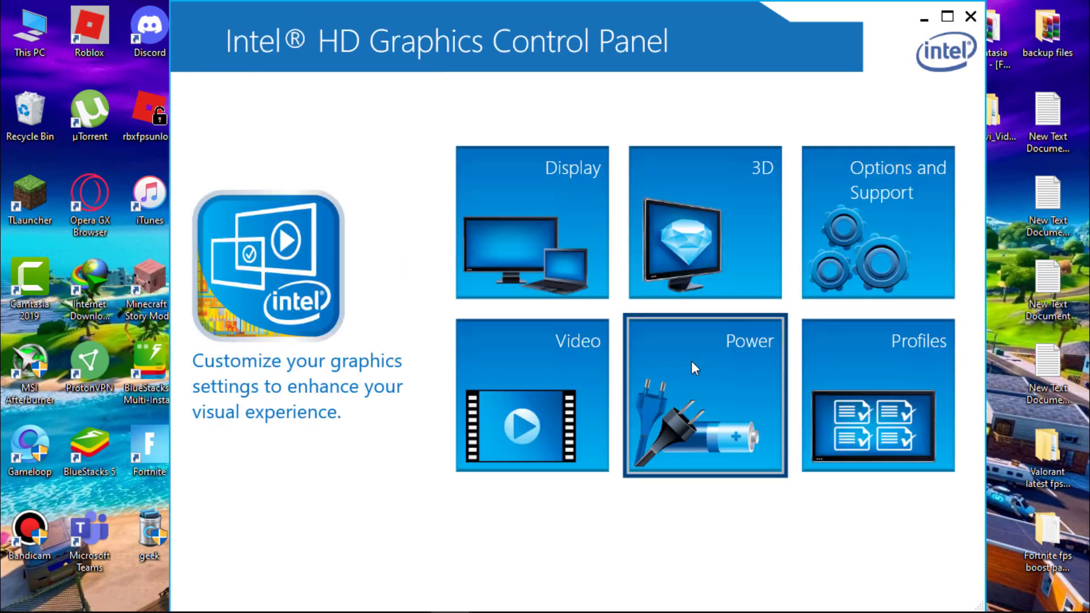
Step: Set both Plugged In and On Battery power plans to Maximum Performance and apply
left_click(724, 373)
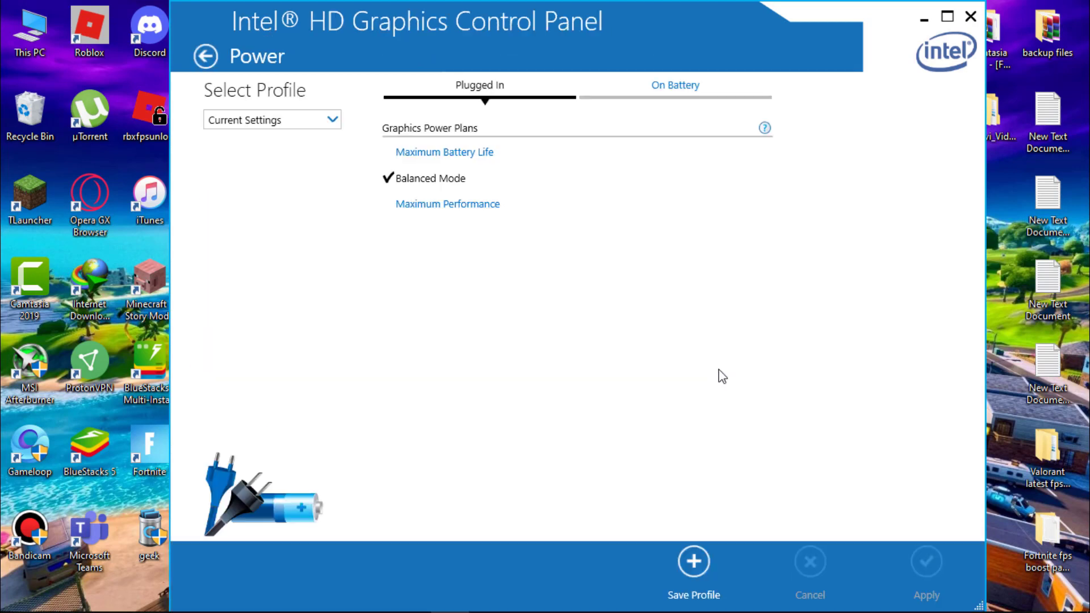
left_click(427, 206)
left_click(672, 85)
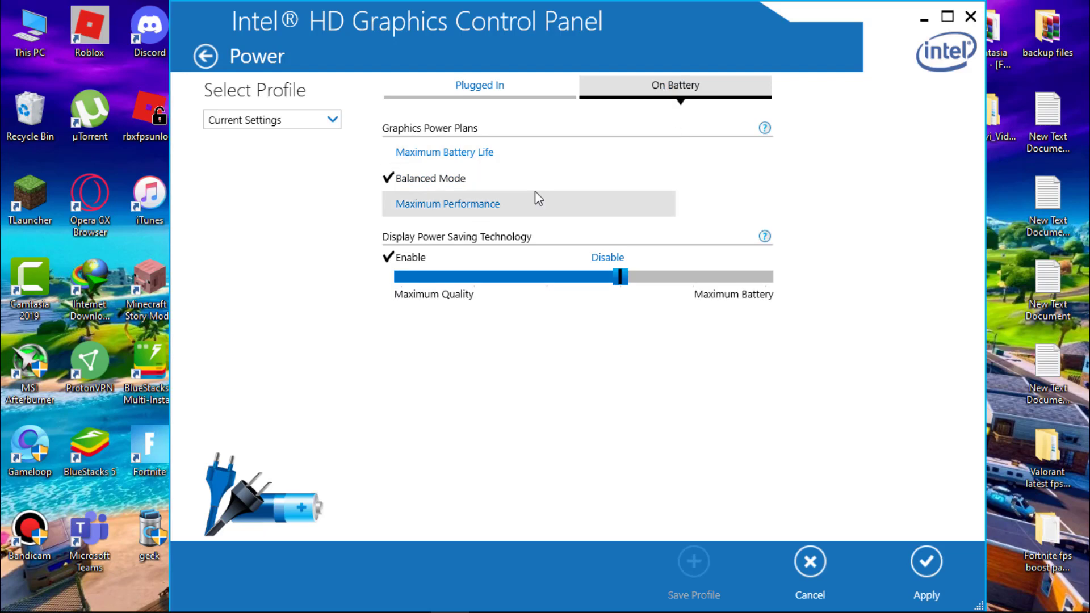
left_click(438, 210)
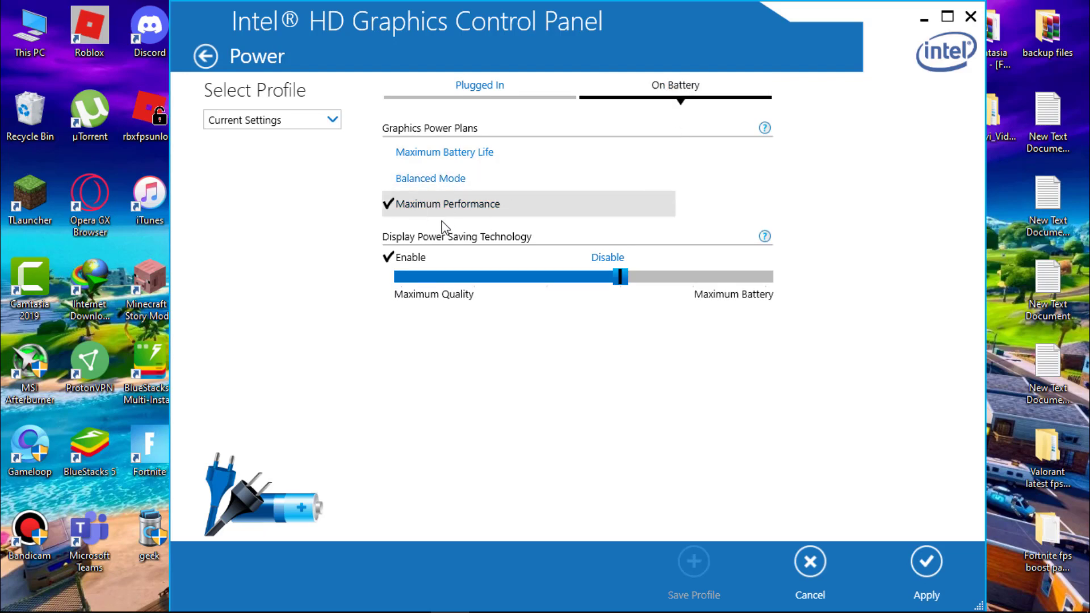
left_click(922, 563)
left_click(560, 323)
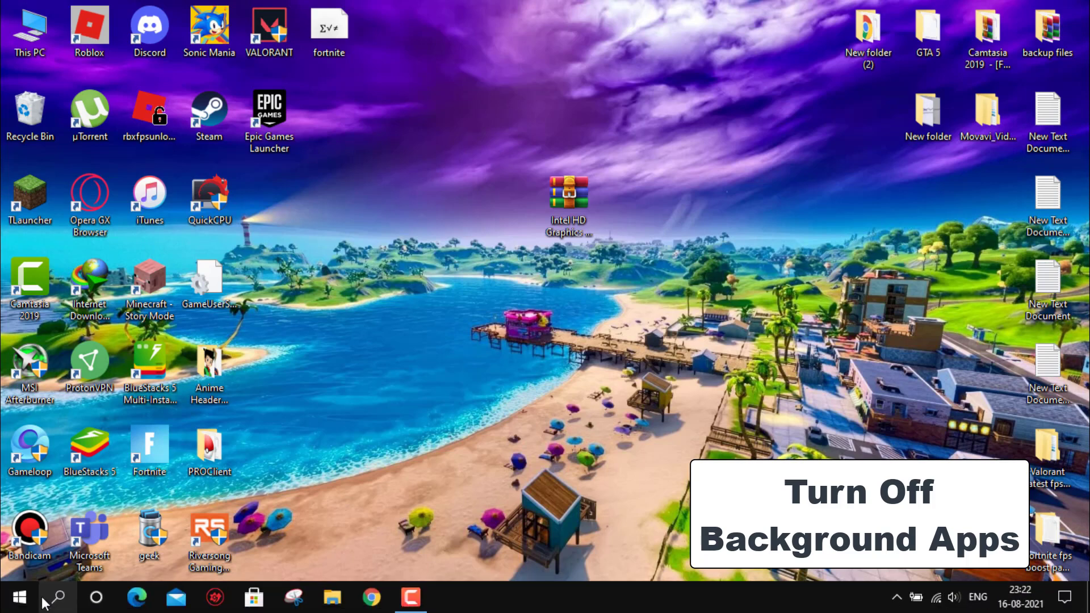
Step: Turn off background apps in Windows Settings' Privacy section
left_click(19, 597)
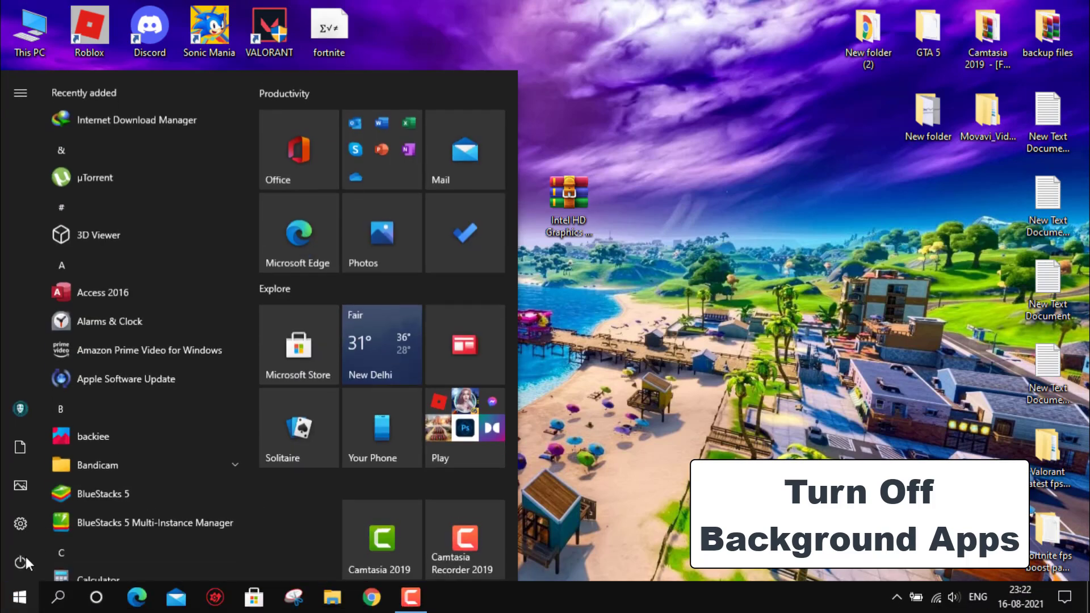
left_click(24, 532)
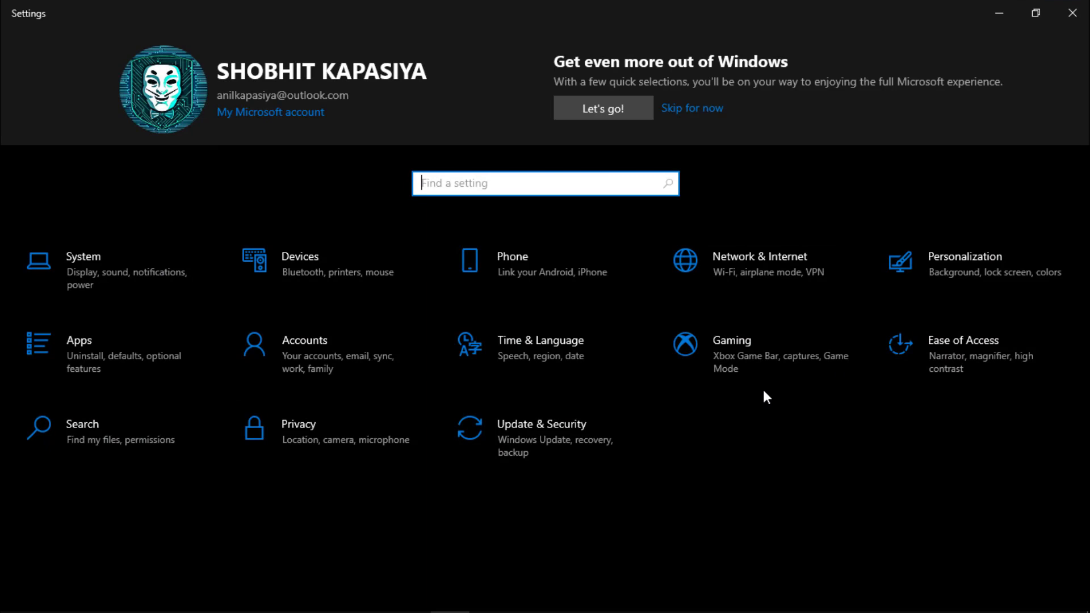
left_click(358, 443)
scroll(113, 369, "down", 10)
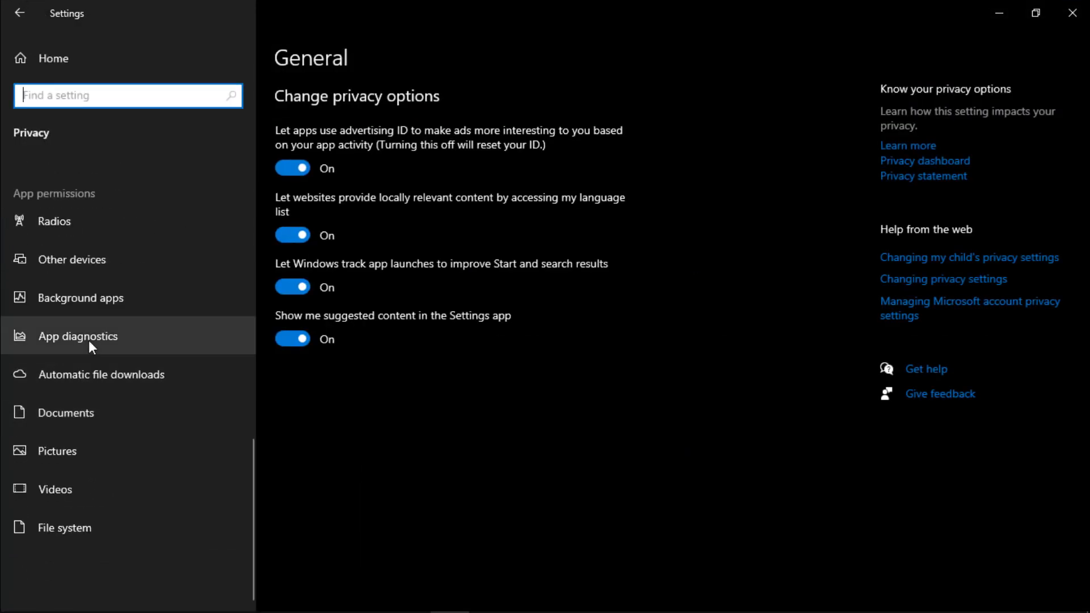
left_click(106, 294)
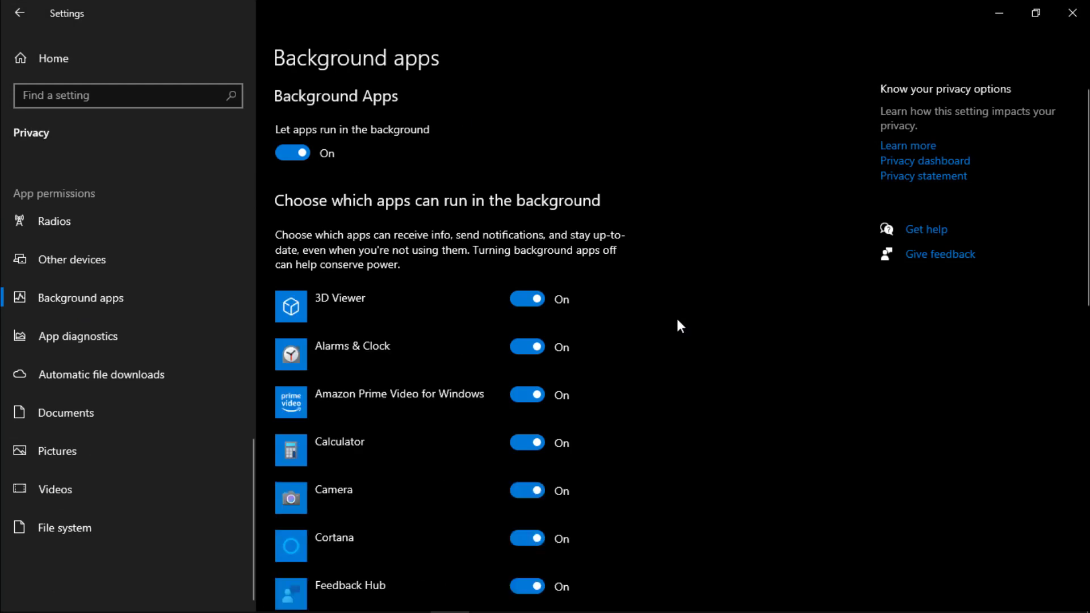
left_click(294, 154)
scroll(684, 278, "down", 2)
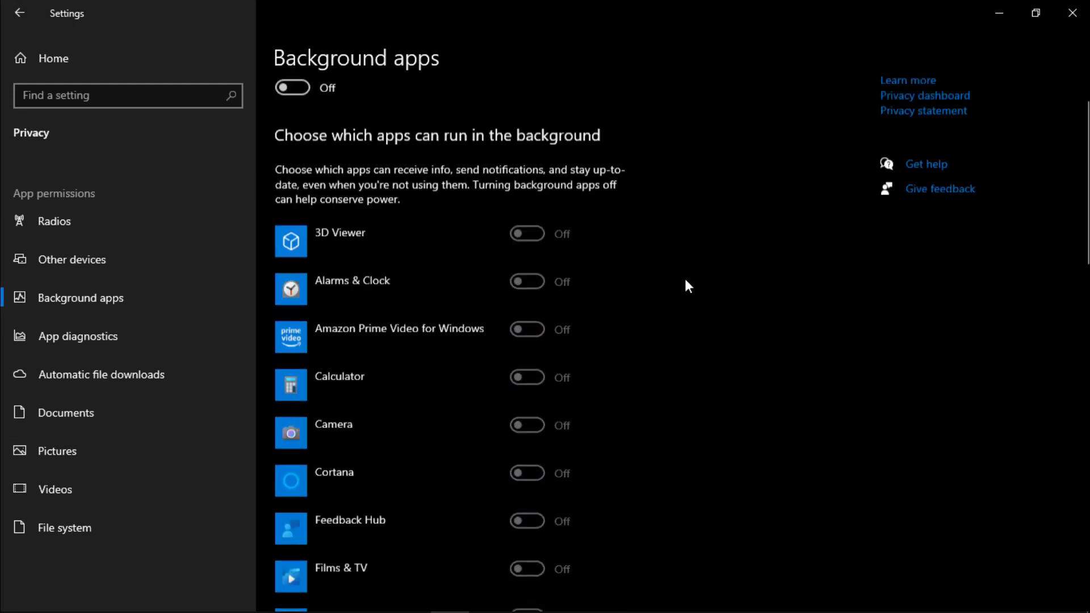
scroll(688, 286, "up", 2)
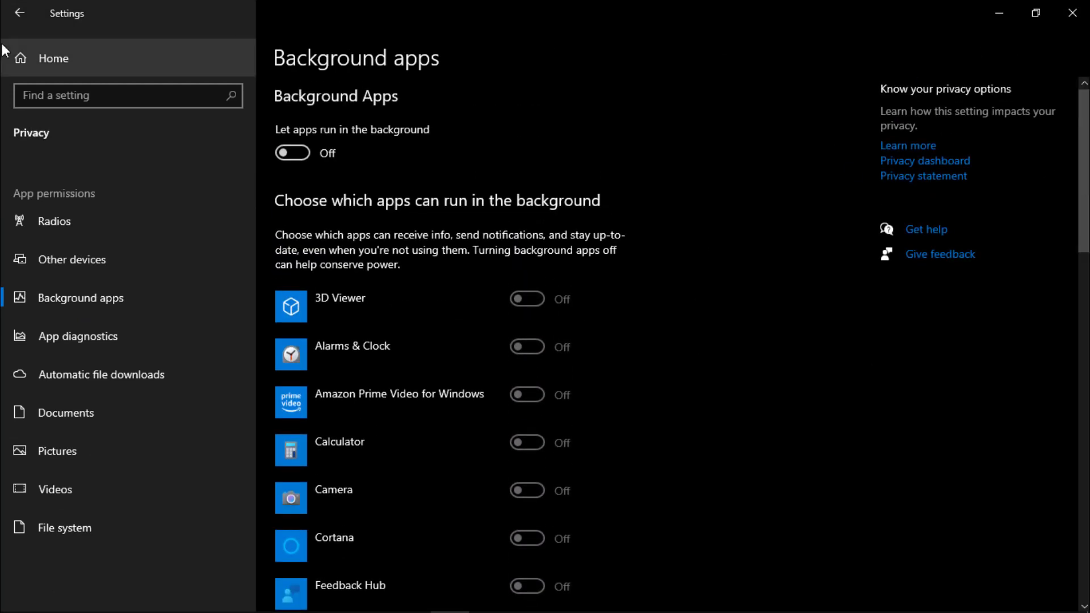
left_click(39, 60)
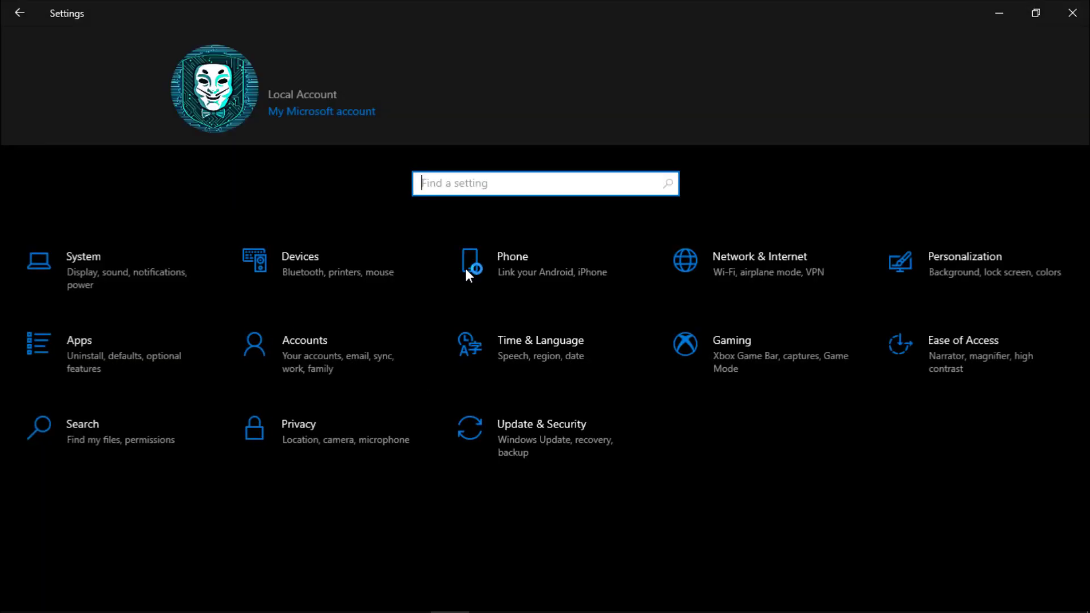
Step: Turn off Delivery Optimization downloads from other PCs
left_click(545, 434)
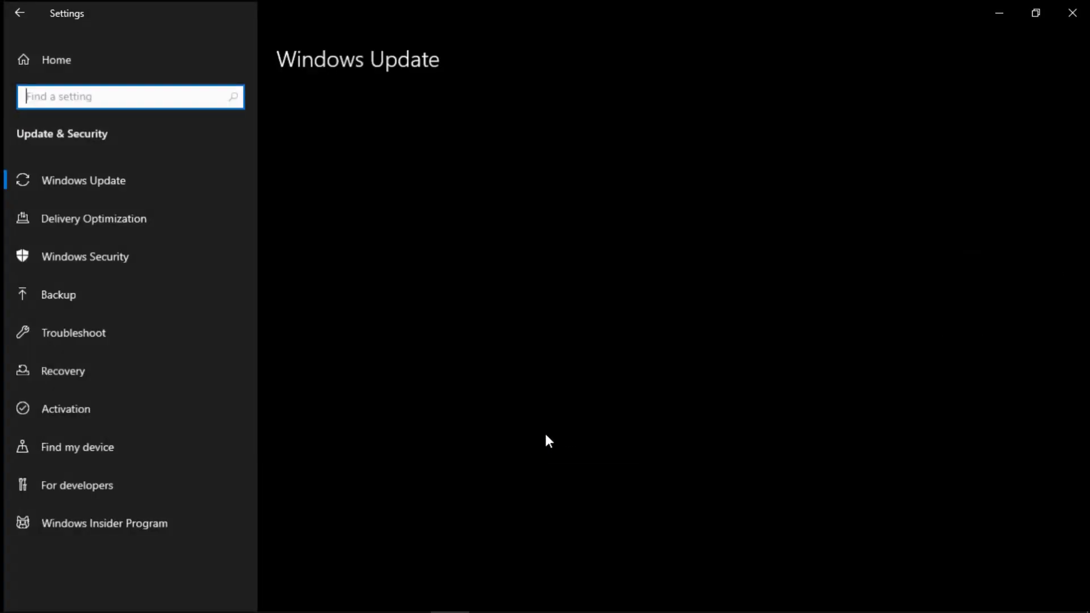
left_click(108, 226)
left_click(293, 371)
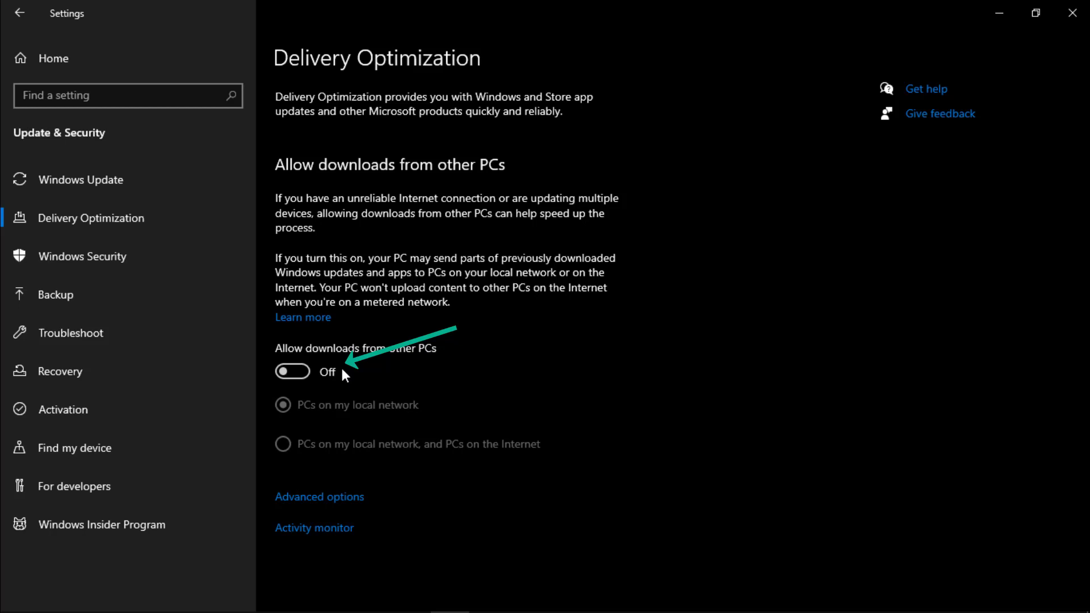
left_click(91, 54)
Step: Turn Xbox Game Bar off and check that Game Mode is on
left_click(747, 360)
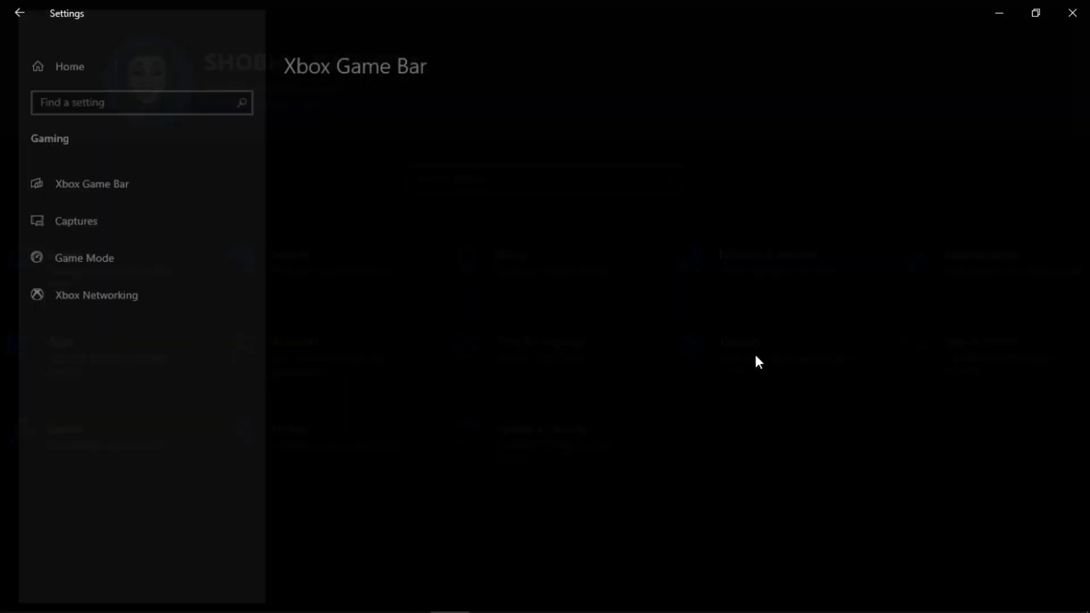
left_click(296, 183)
left_click(296, 183)
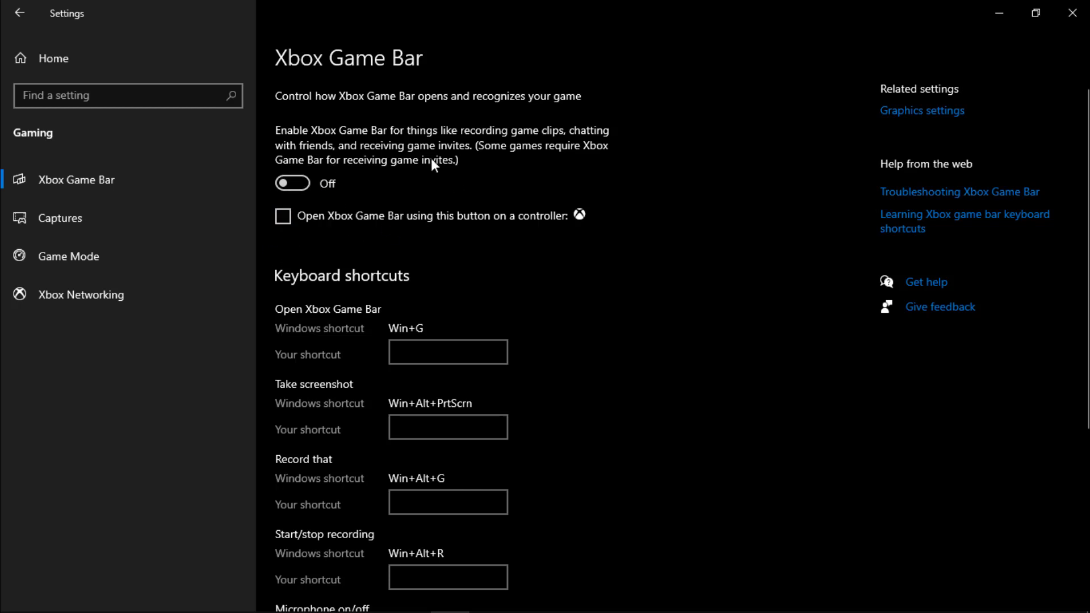
left_click(53, 260)
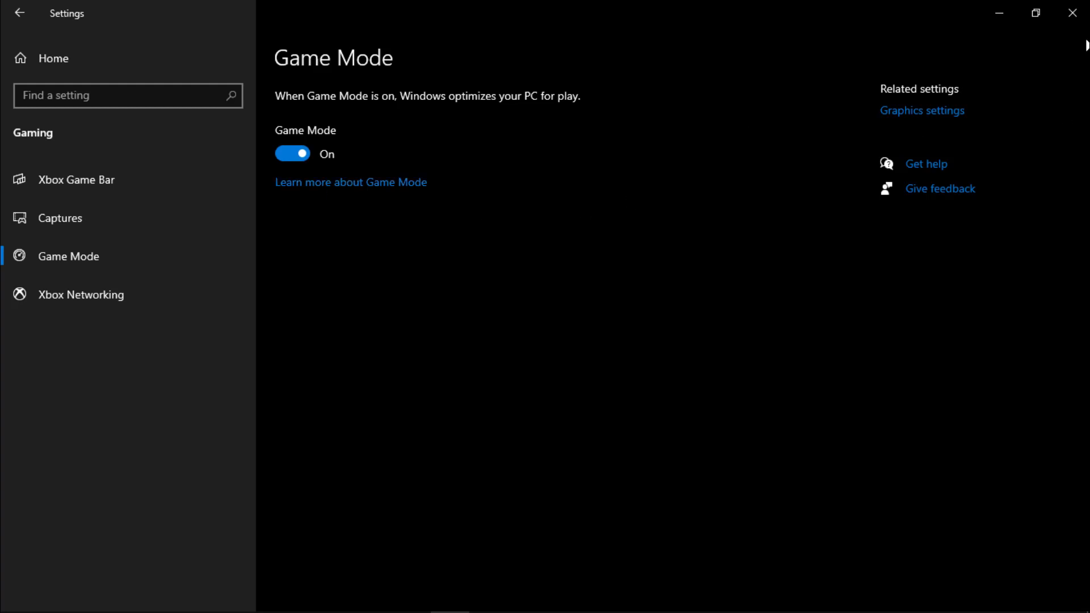
Step: Close Settings, open Defragment and Optimize Drives via a 'defra' search, and optimize (C:)
left_click(1072, 12)
key("super+s")
type("de")
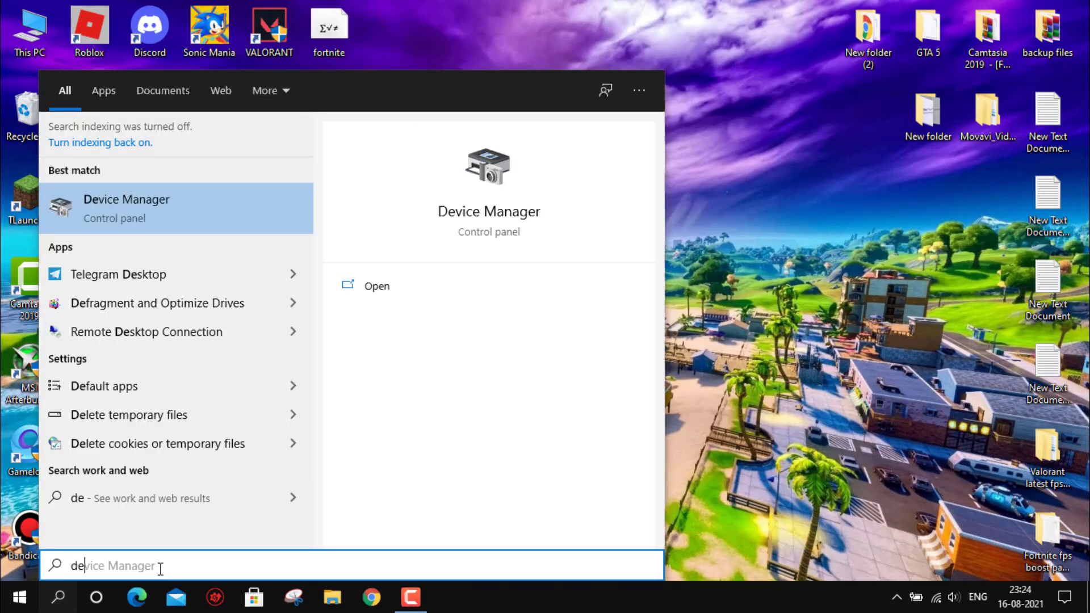
type("fra")
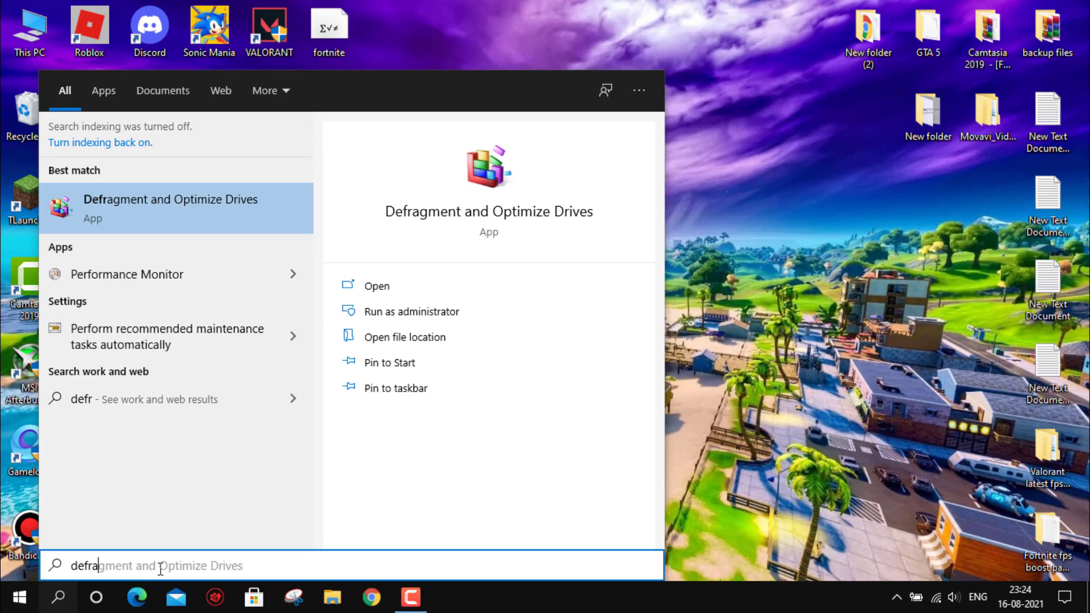
left_click(181, 222)
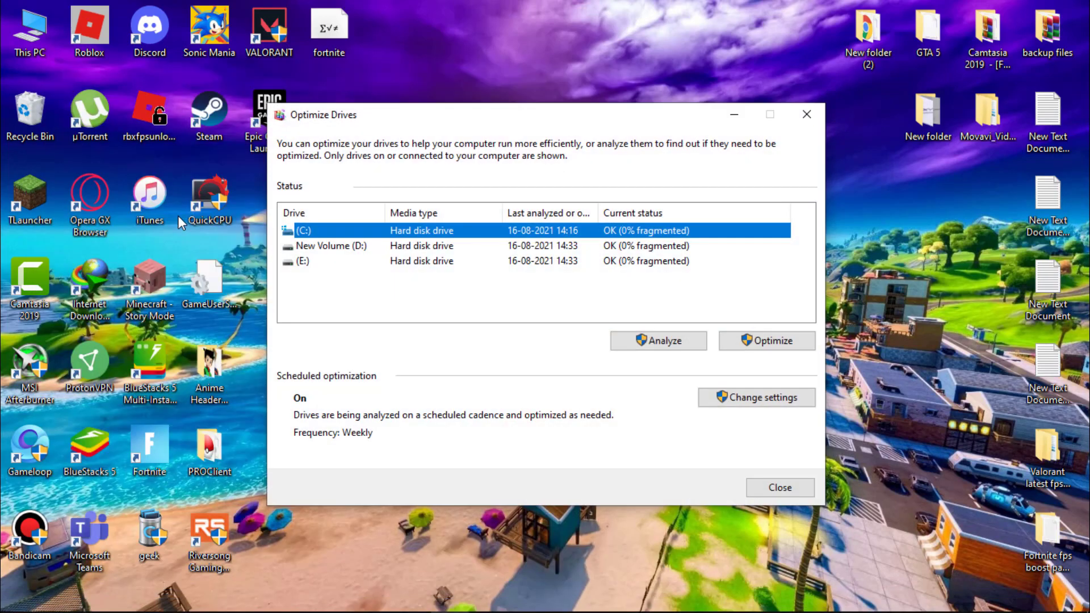
left_click(766, 340)
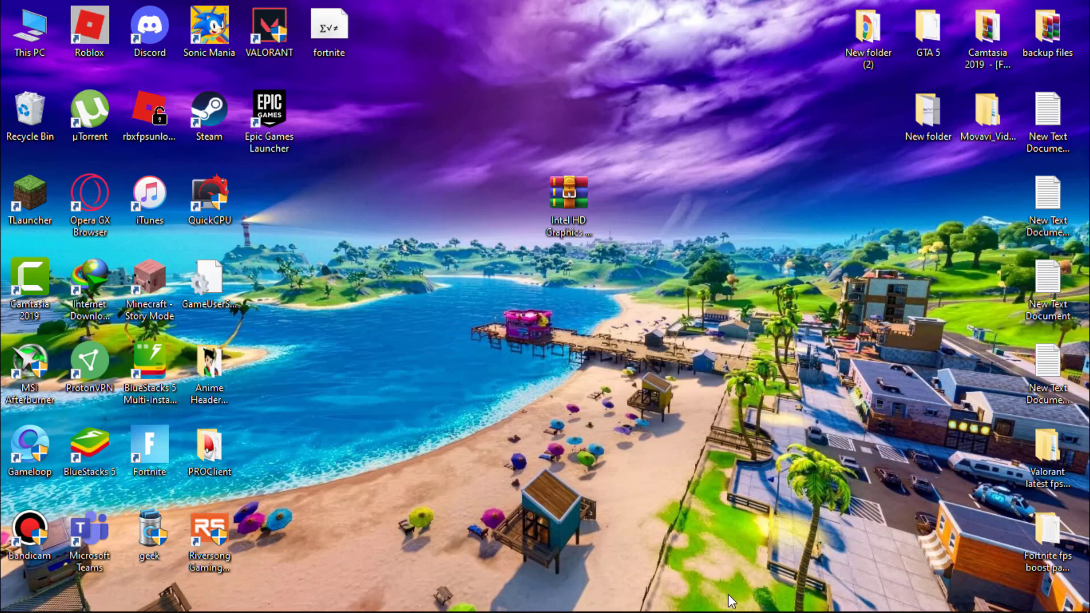
Step: Open Task Manager's Startup list and disable EpicGamesLauncher and Microsoft Teams
right_click(760, 601)
left_click(806, 521)
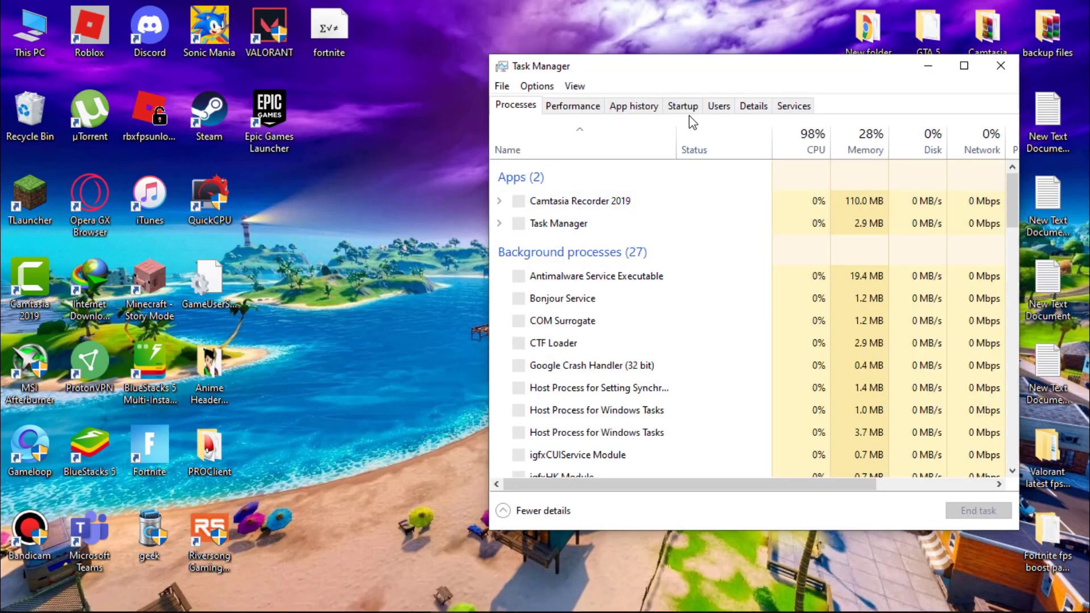
left_click(683, 107)
left_click(743, 196)
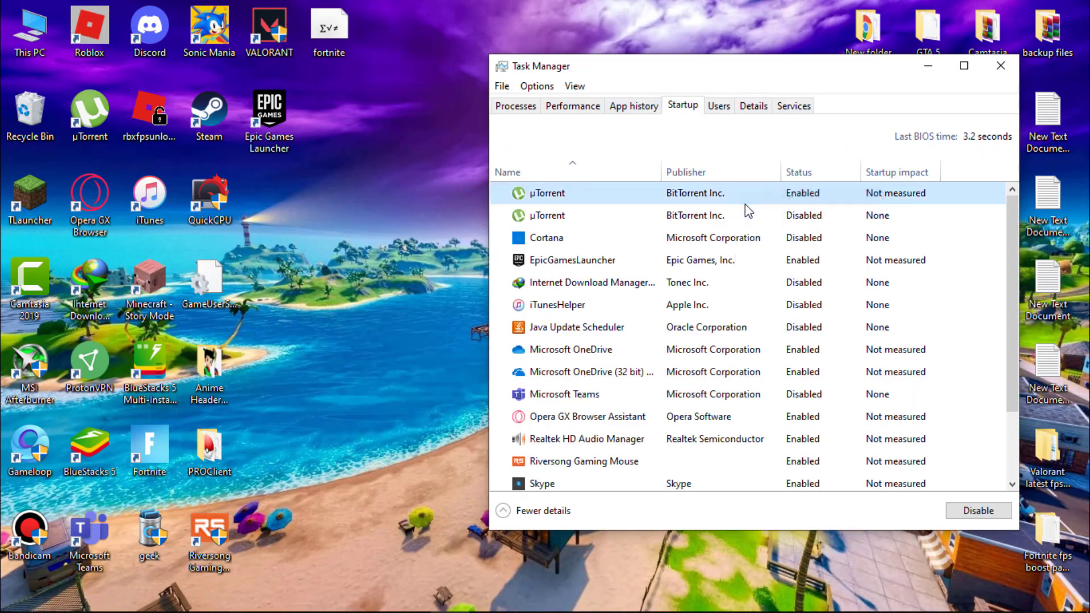
right_click(763, 264)
left_click(784, 278)
right_click(783, 349)
key("Escape")
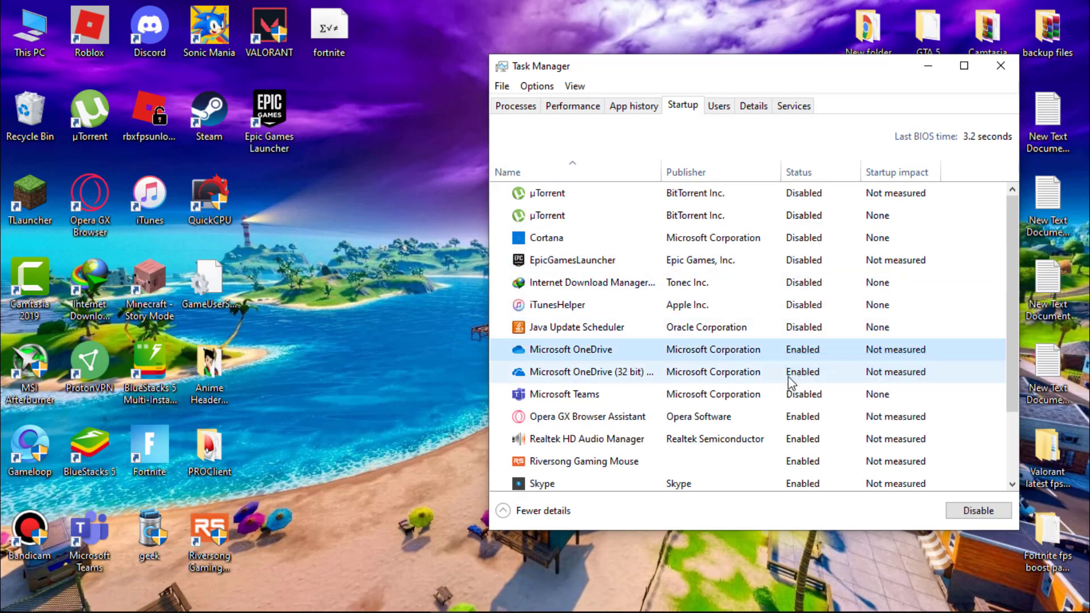
Step: Disable both OneDrive entries, Opera GX, Riversong Gaming Mouse and Skype, then close Task Manager
right_click(790, 377)
left_click(795, 389)
right_click(771, 421)
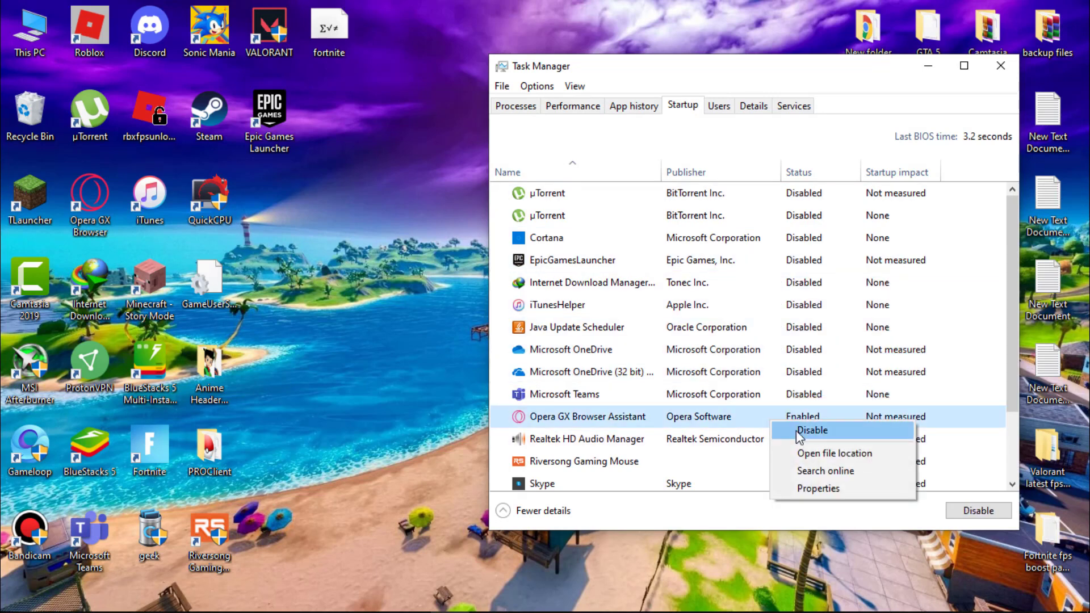
left_click(796, 430)
scroll(795, 426, "down", 1)
right_click(774, 440)
left_click(795, 451)
right_click(788, 469)
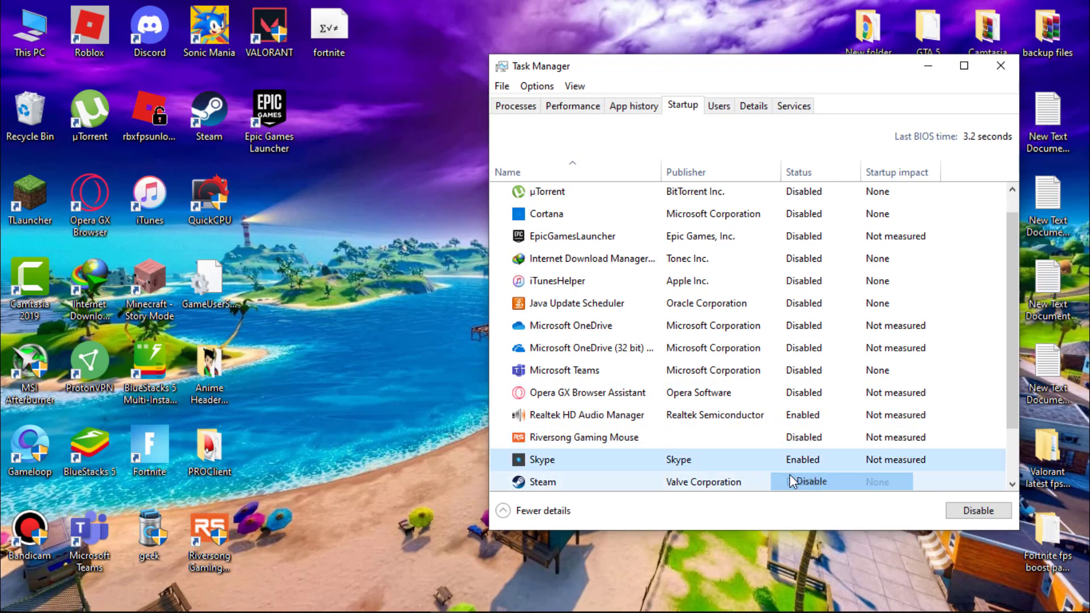
left_click(806, 481)
scroll(747, 406, "down", 1)
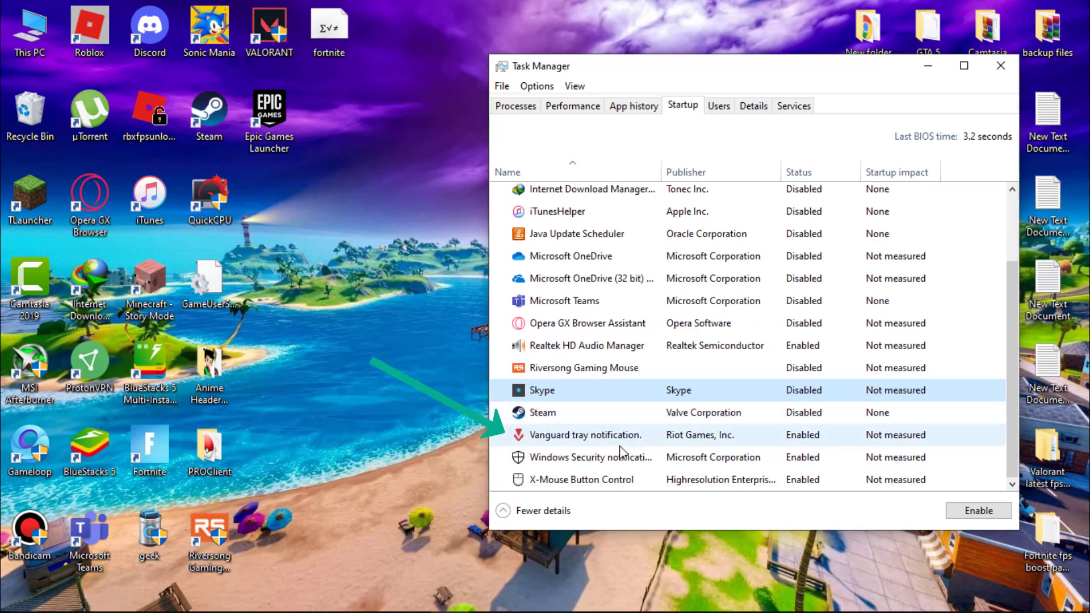
left_click(1001, 65)
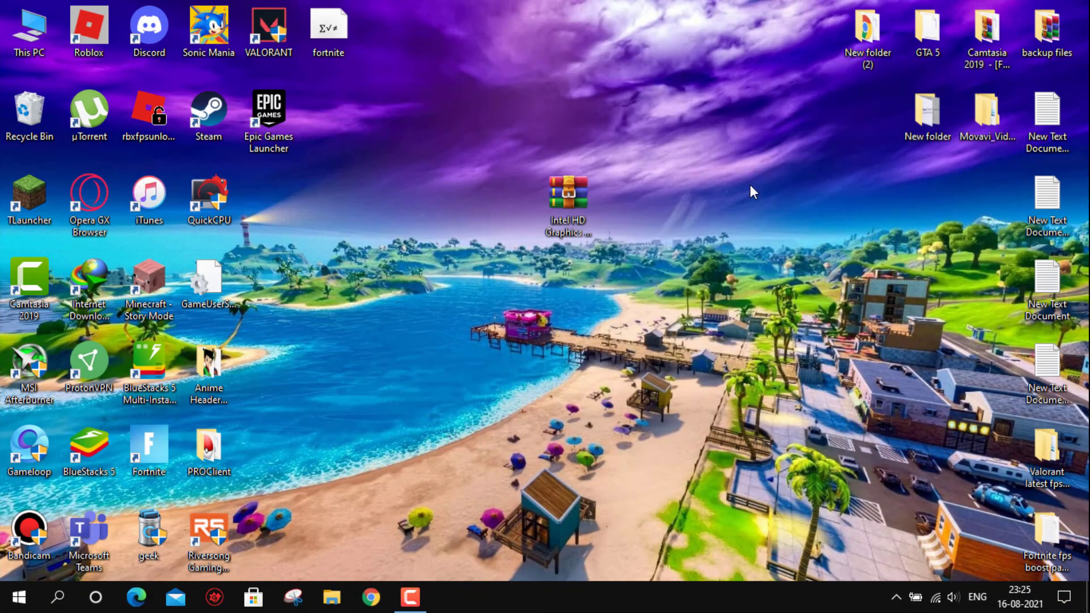
Step: Refresh the desktop and permanently delete the Windows Temp folder contents, skipping in-use files
right_click(765, 187)
left_click(764, 186)
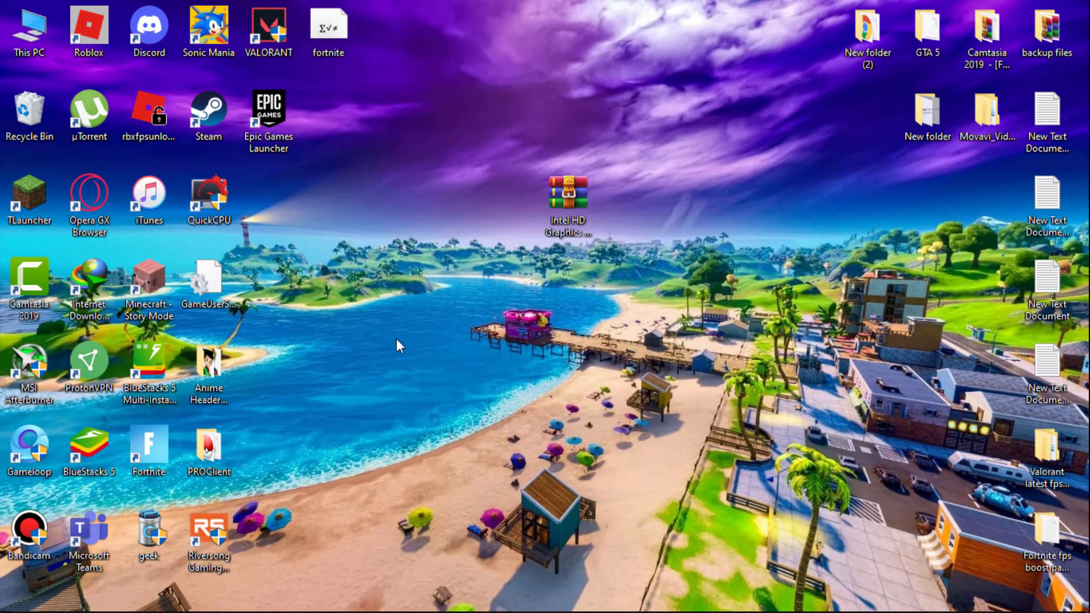
key("super+r")
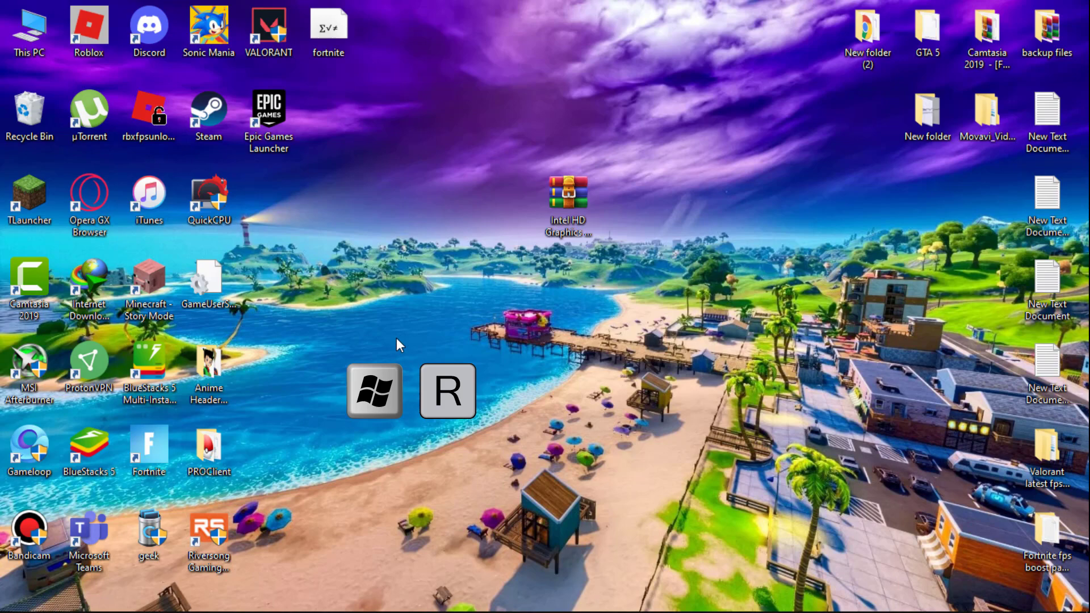
type("t")
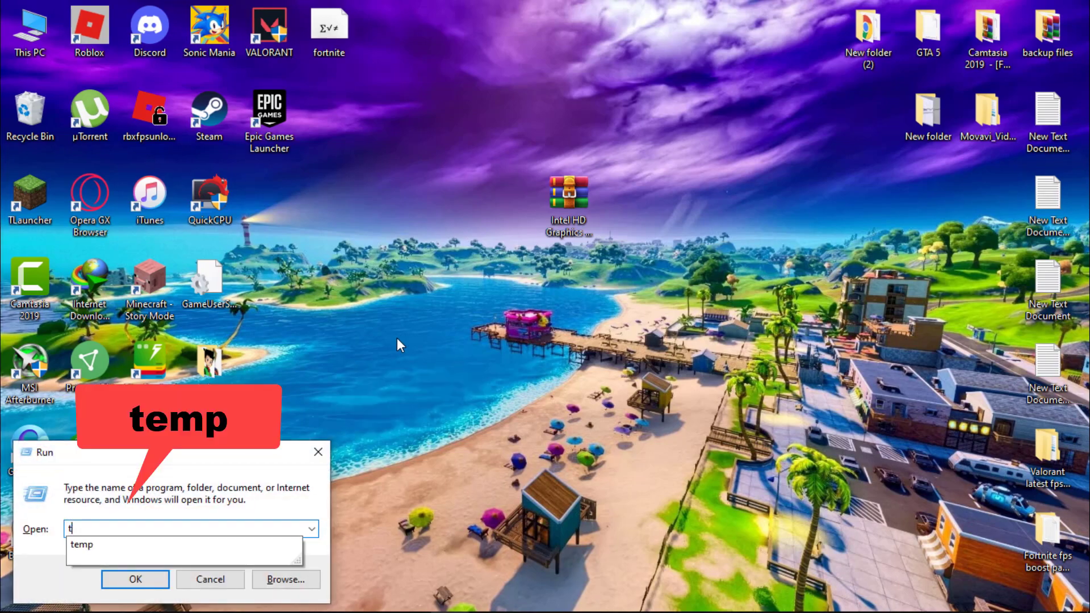
type("emp")
key("Return")
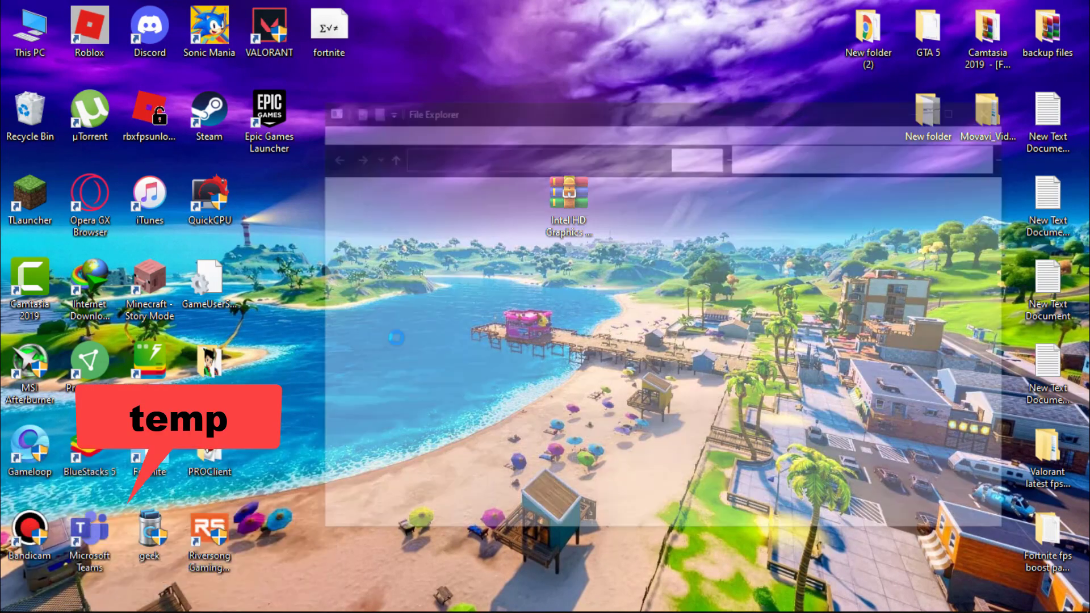
key("ctrl+a")
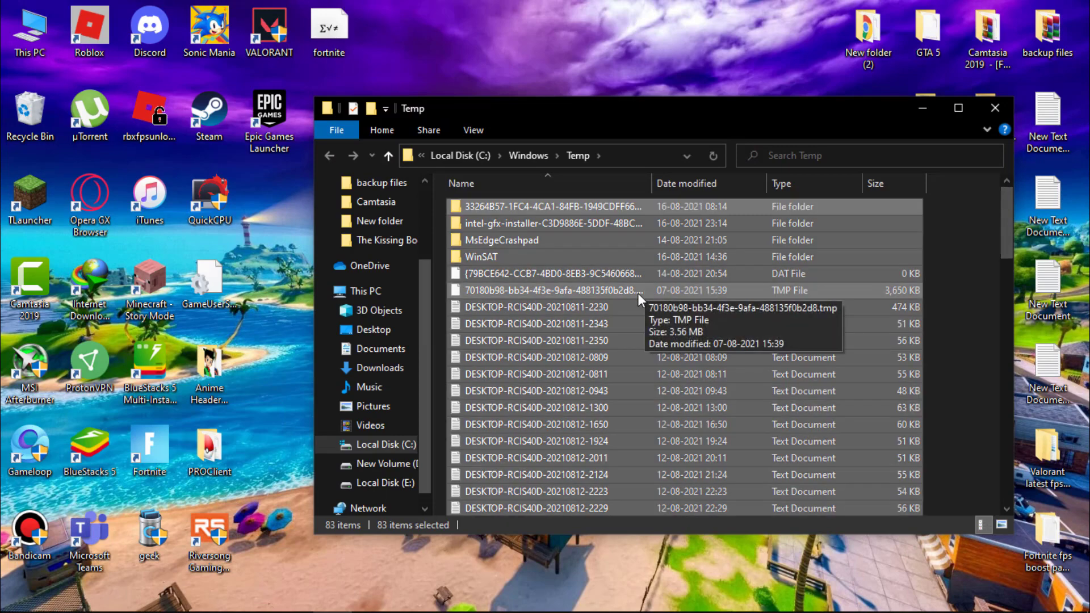
key("shift+Delete")
left_click(594, 322)
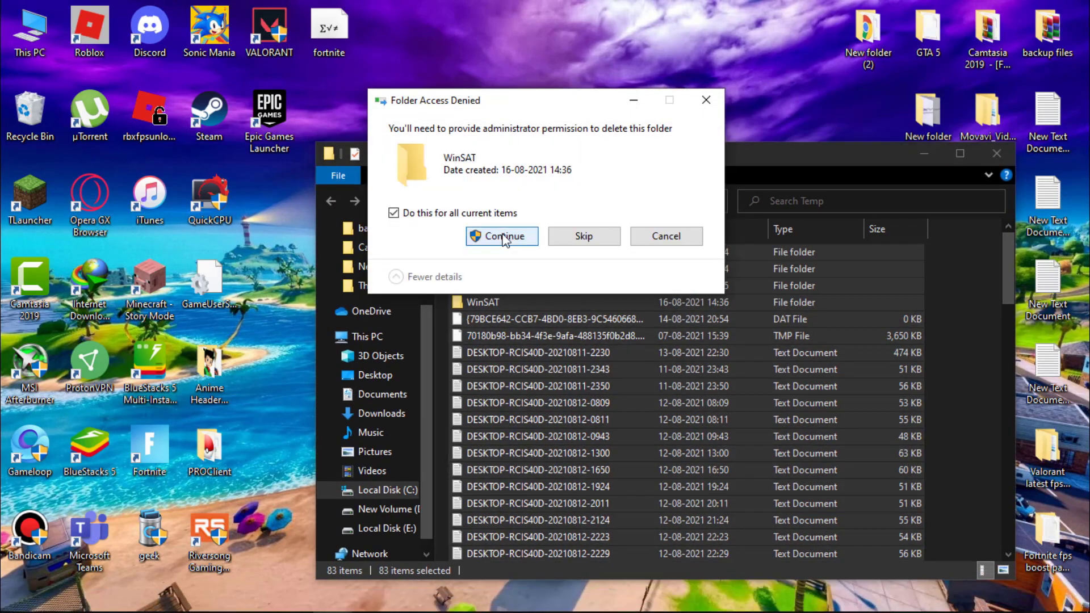
left_click(499, 236)
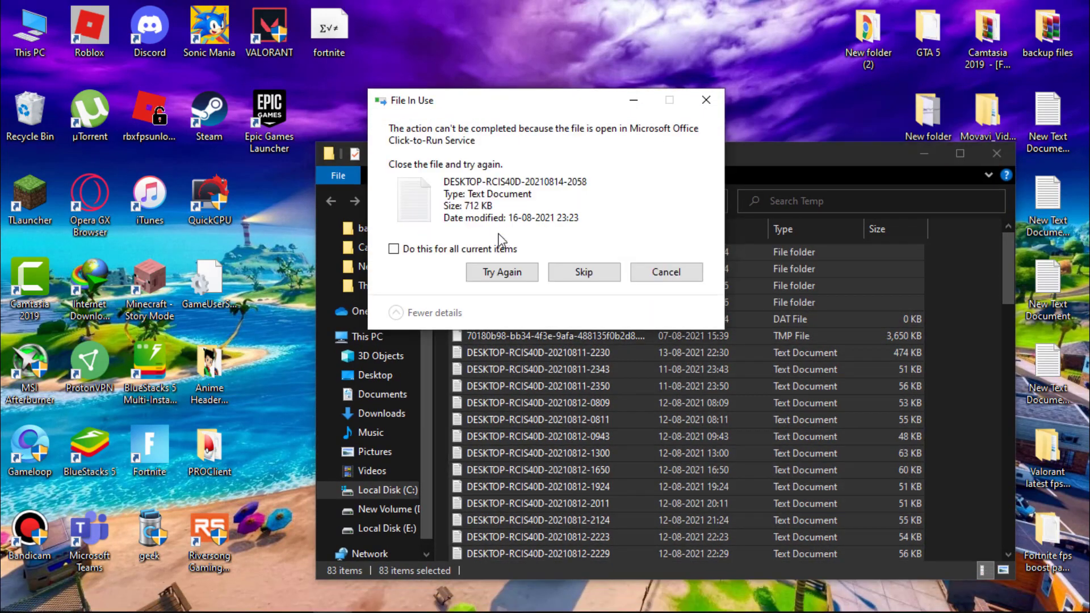
left_click(500, 249)
left_click(564, 272)
left_click(996, 154)
Step: Permanently delete the 44 items in the user %temp% folder, skipping in-use files
key("super+r")
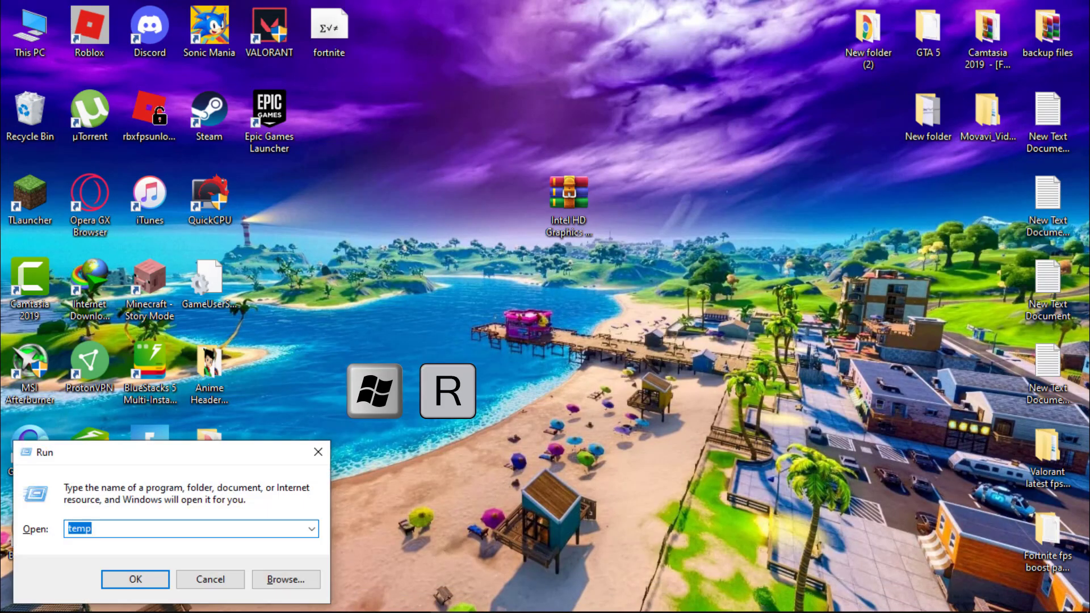
type("%t")
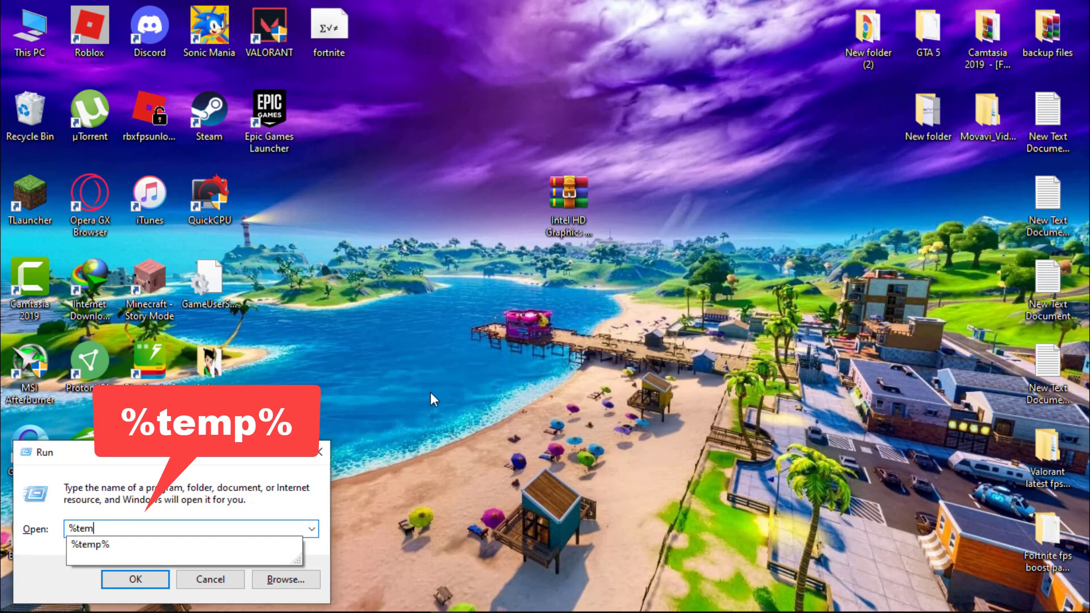
type("emp%")
key("Return")
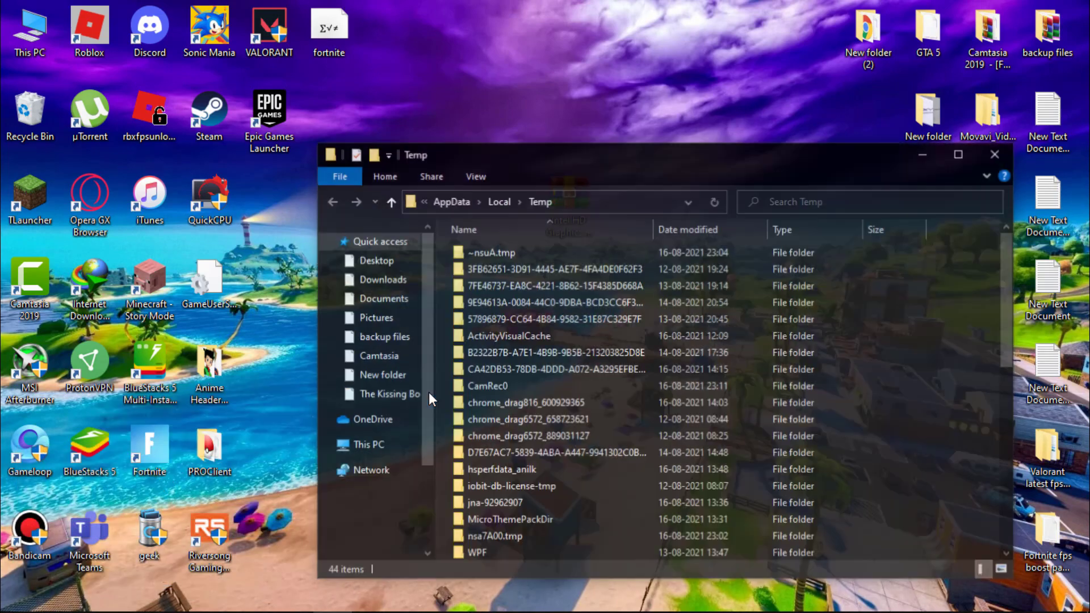
key("ctrl+a")
key("shift+Delete")
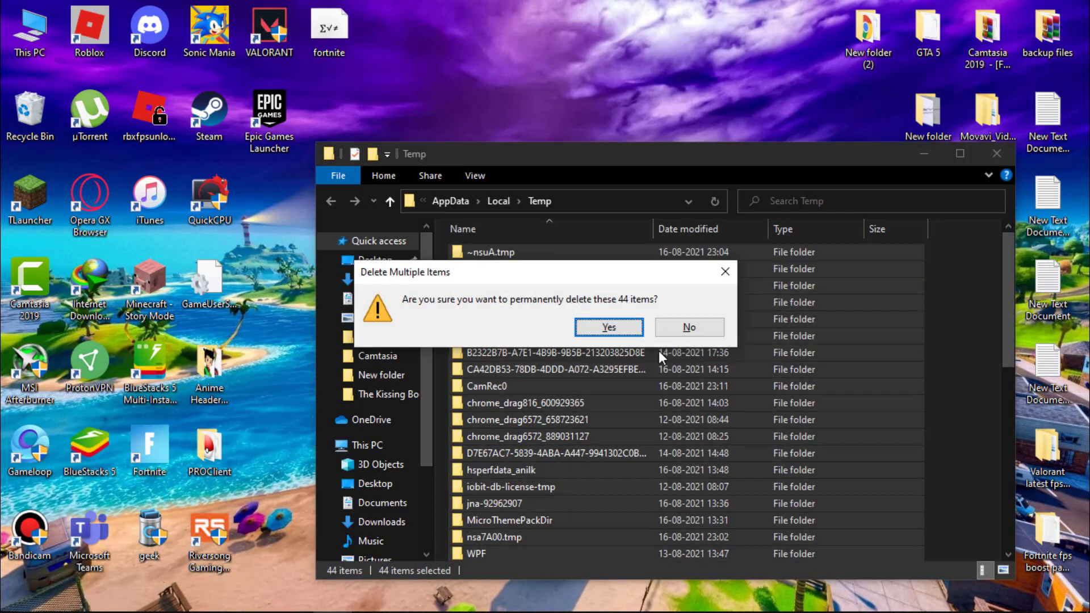
left_click(603, 318)
left_click(464, 239)
left_click(580, 251)
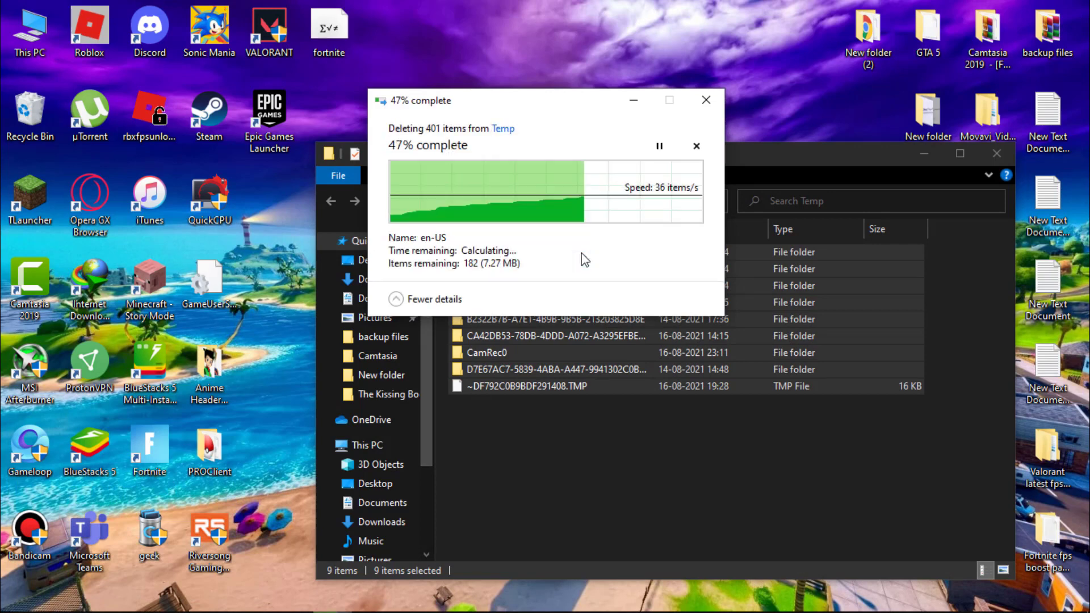
Step: Delete everything in the Prefetch folder and close it
key("super+r")
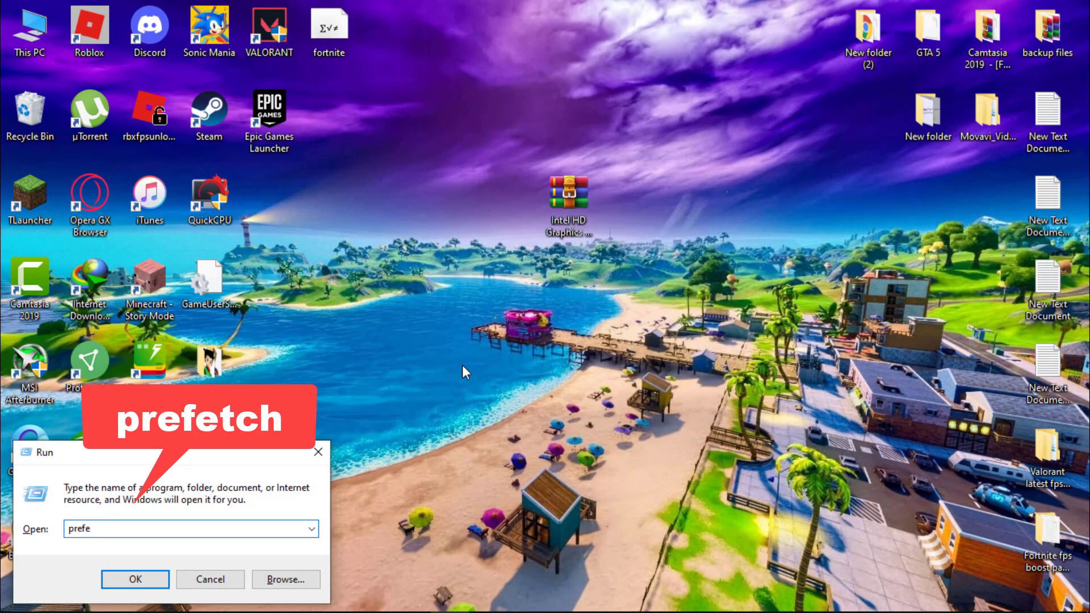
key("Return")
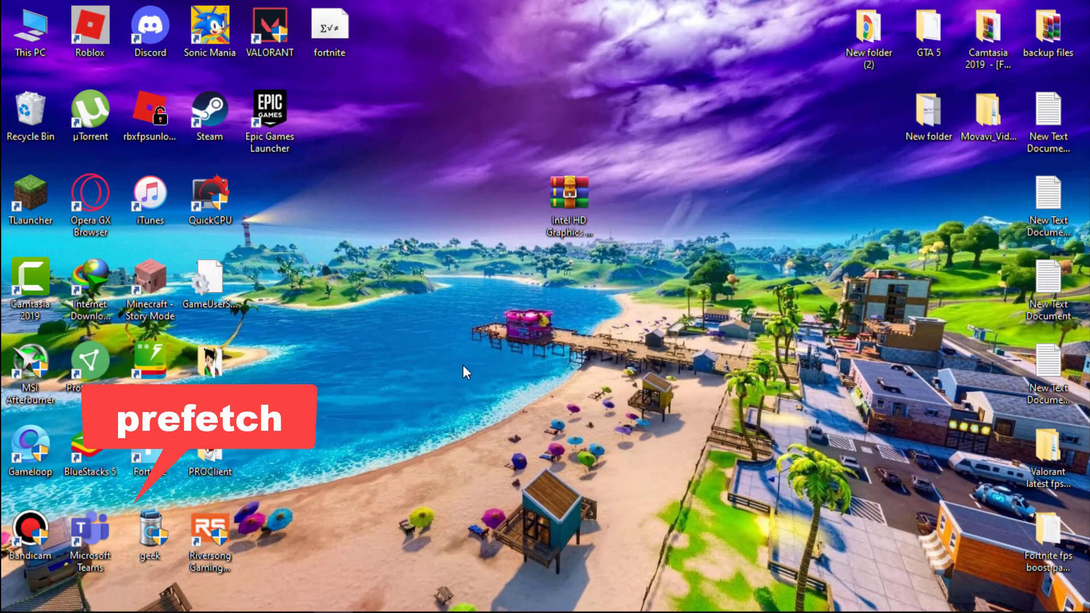
key("ctrl+a")
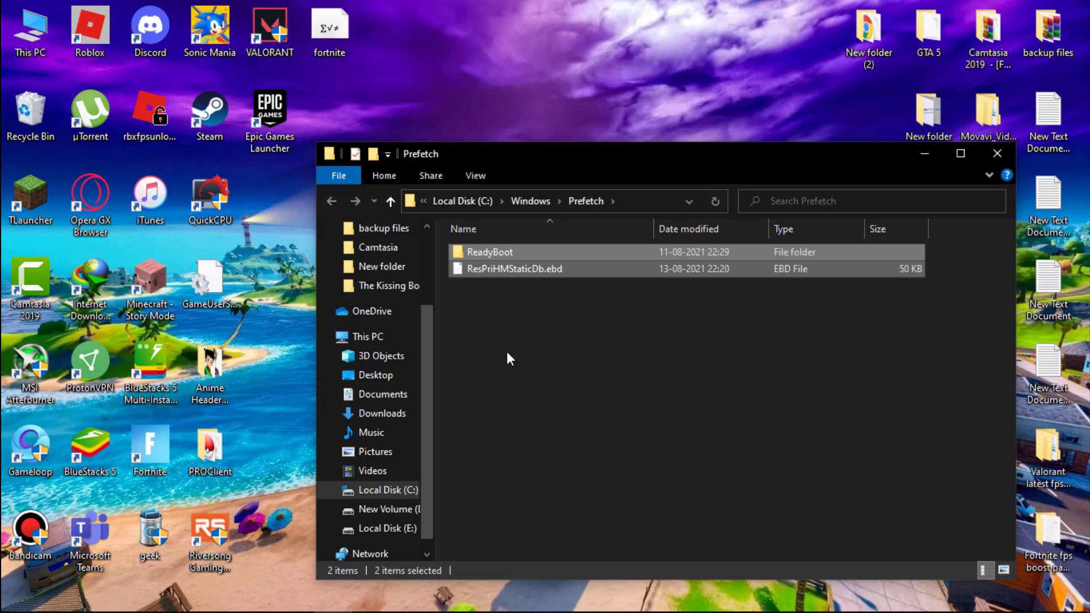
key("Delete")
left_click(998, 162)
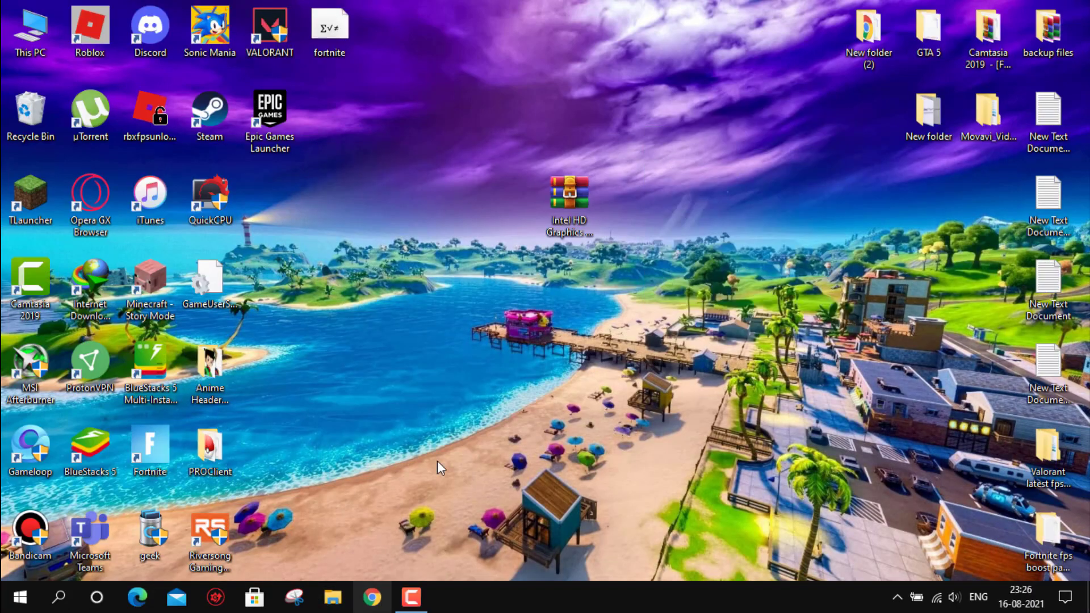
Step: Empty the Recycle Bin
right_click(26, 110)
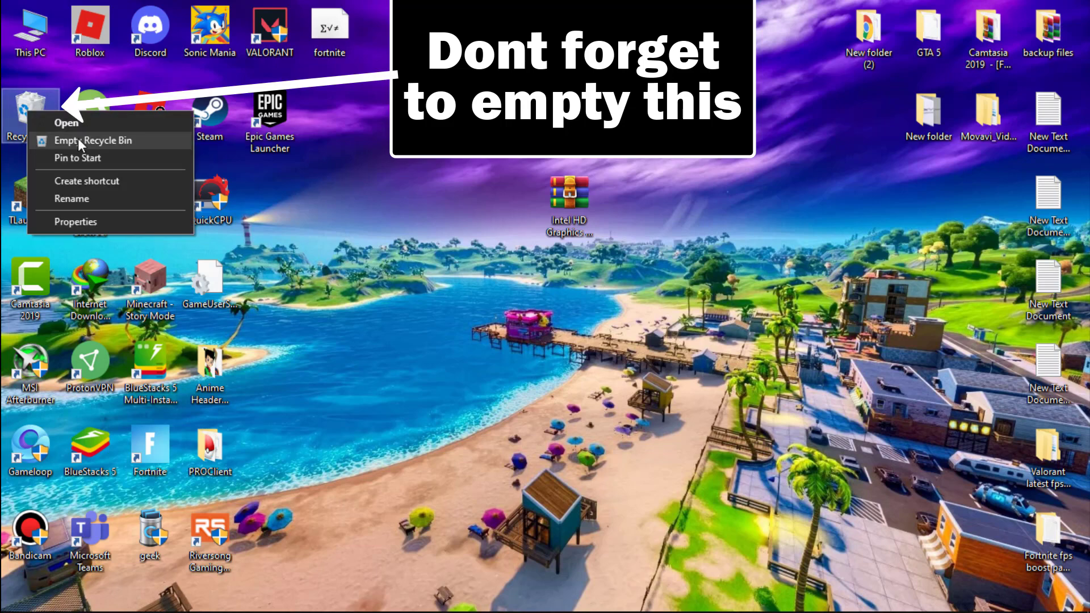
left_click(77, 138)
left_click(588, 326)
Step: Extract the Intel HD Graphics Boost pack archive onto the desktop
left_click_drag(423, 197, 455, 242)
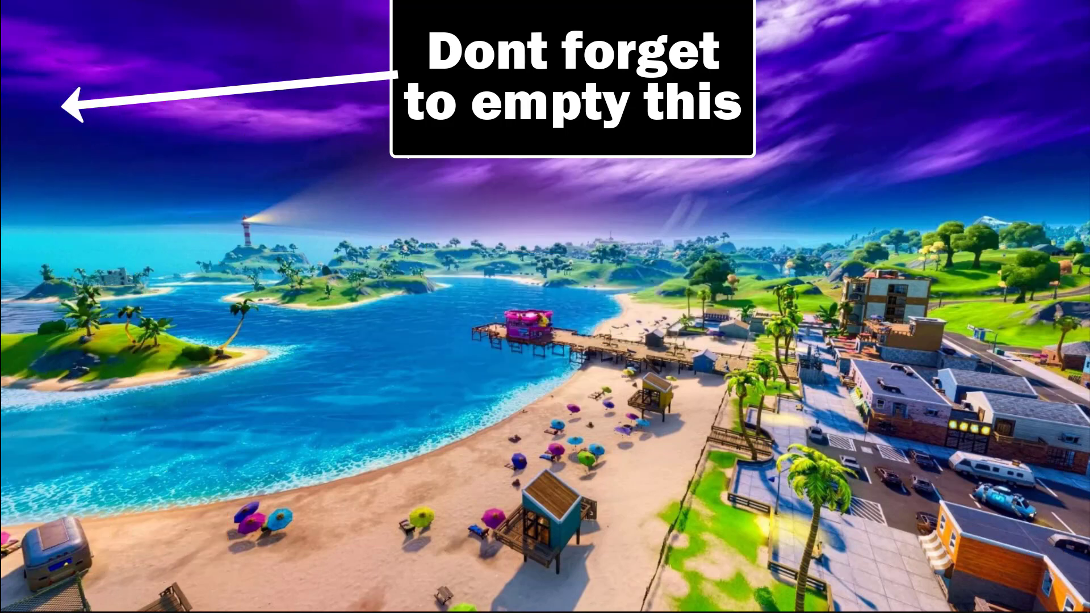
left_click(565, 196)
right_click(542, 173)
left_click(631, 273)
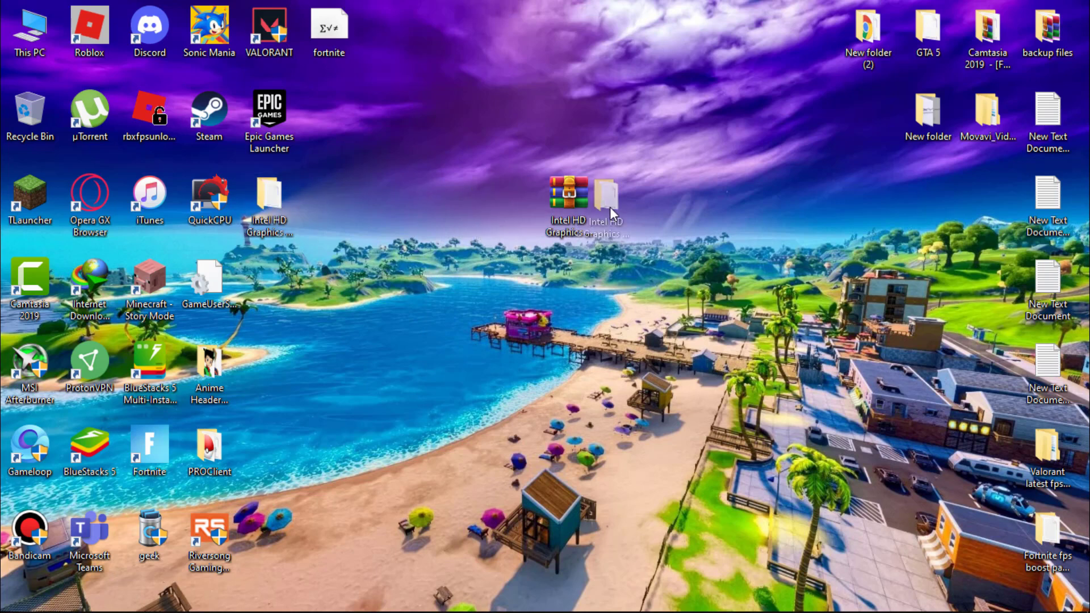
Step: Open the Cleanup folder inside the extracted Intel HD Graphics Boost pack folder
left_click_drag(610, 207, 611, 208)
double_click(630, 210)
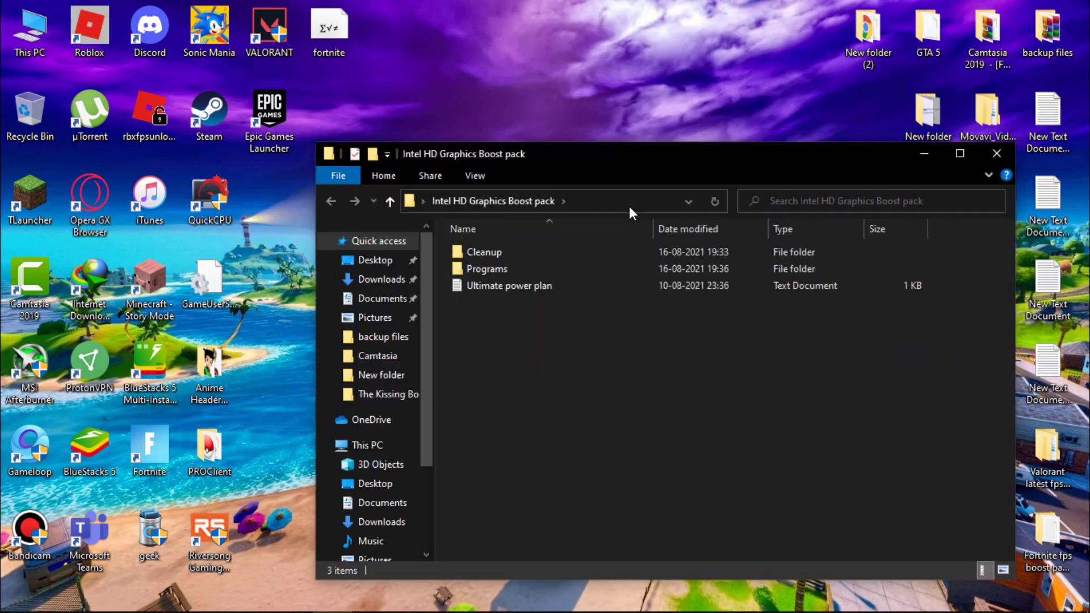
left_click(503, 255)
double_click(503, 254)
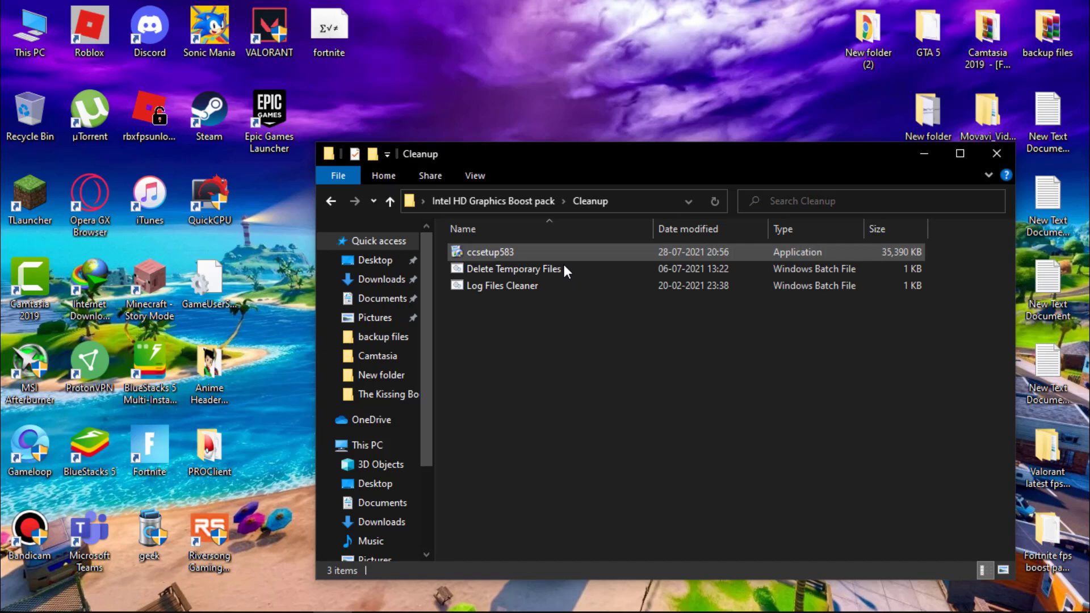
Step: Run the Delete Temporary Files script as administrator and dismiss its window when finished
left_click(494, 269)
right_click(494, 269)
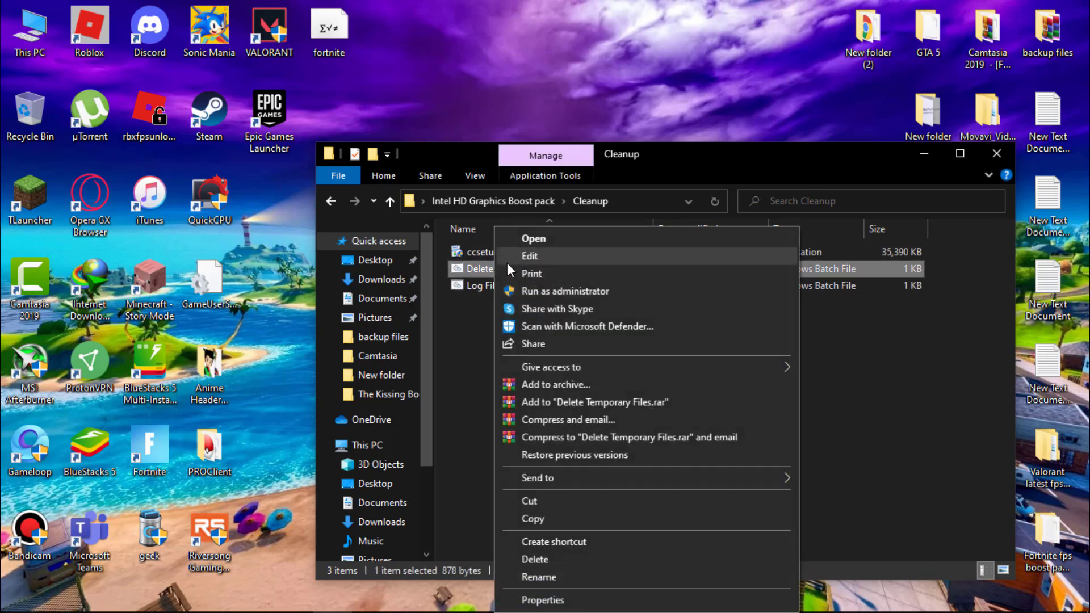
left_click(540, 288)
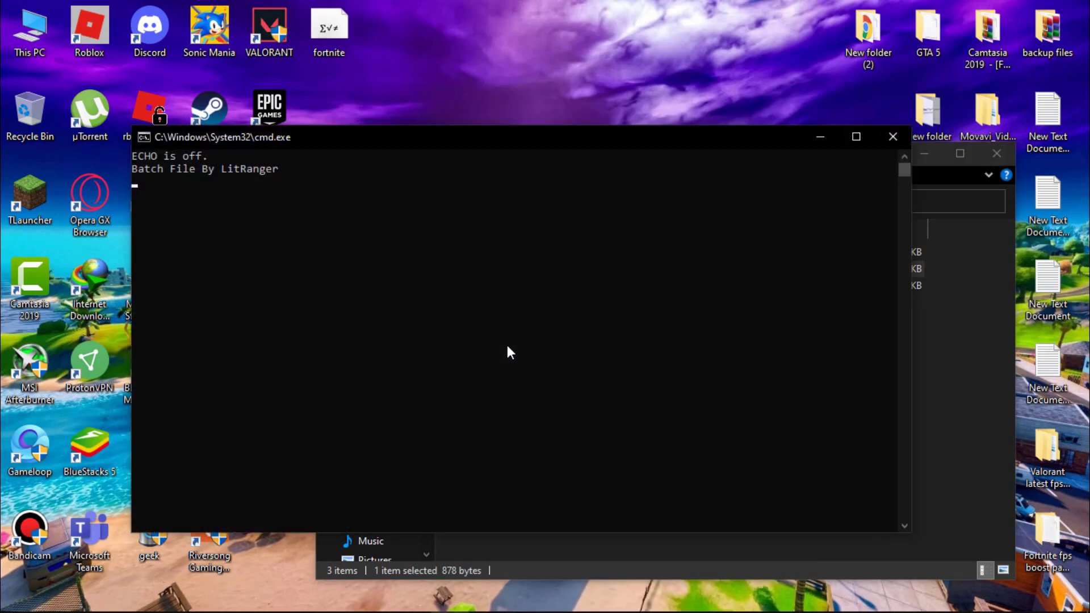
key("Return")
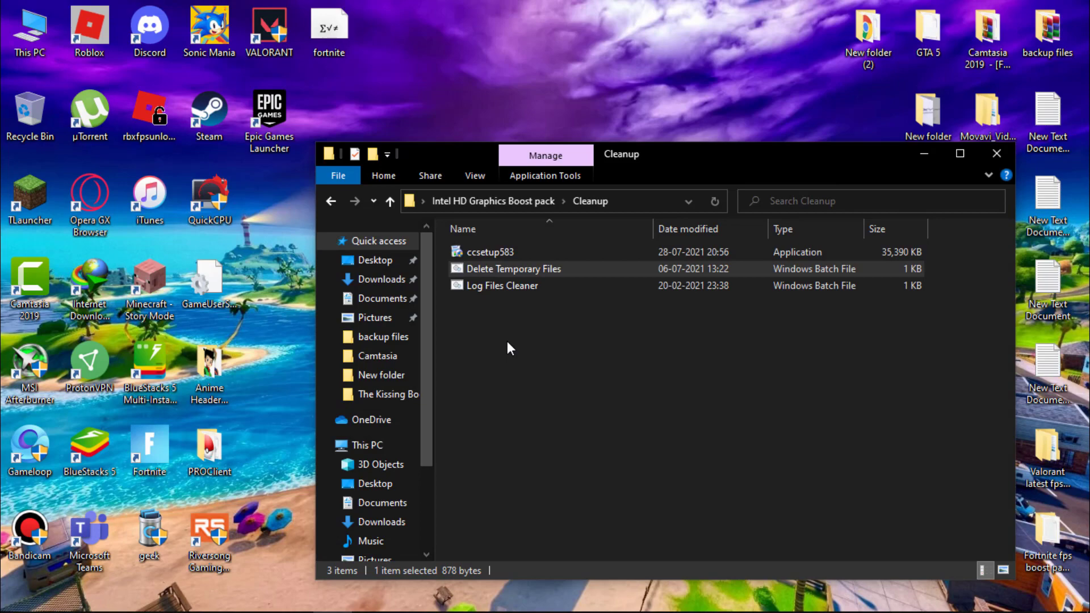
Step: Run the Log Files Cleaner script as administrator
right_click(496, 287)
left_click(537, 291)
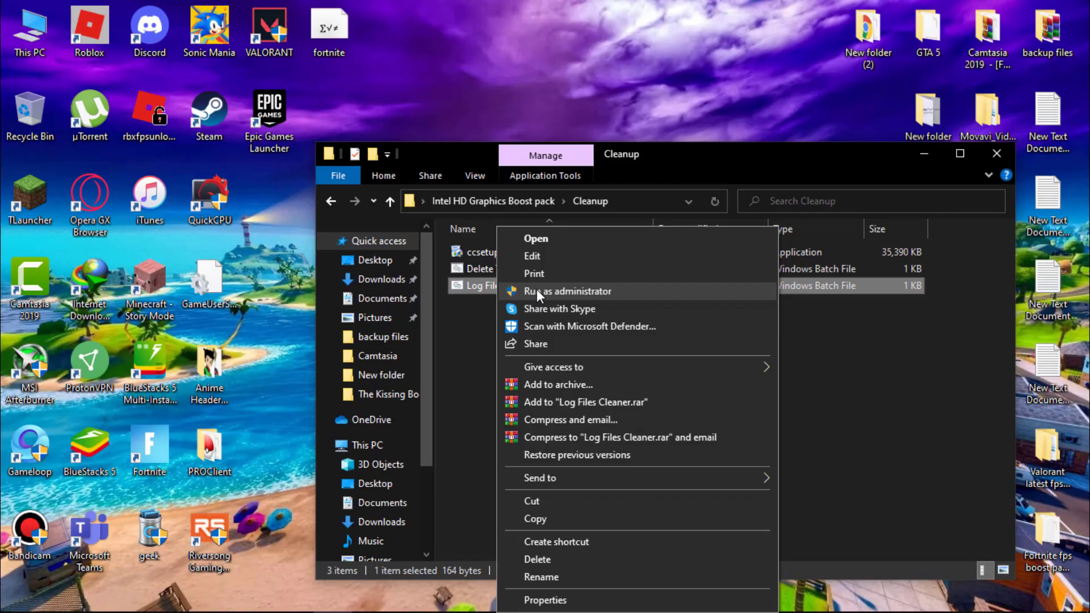
left_click(536, 289)
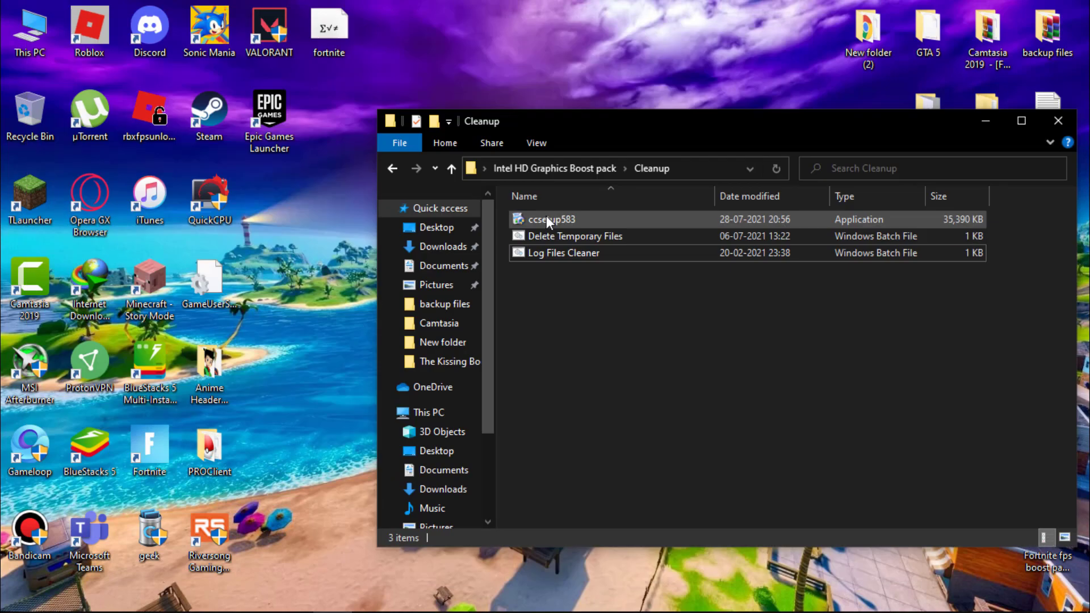
Step: Install CCleaner from ccsetup583, declining past the browser offer
double_click(546, 218)
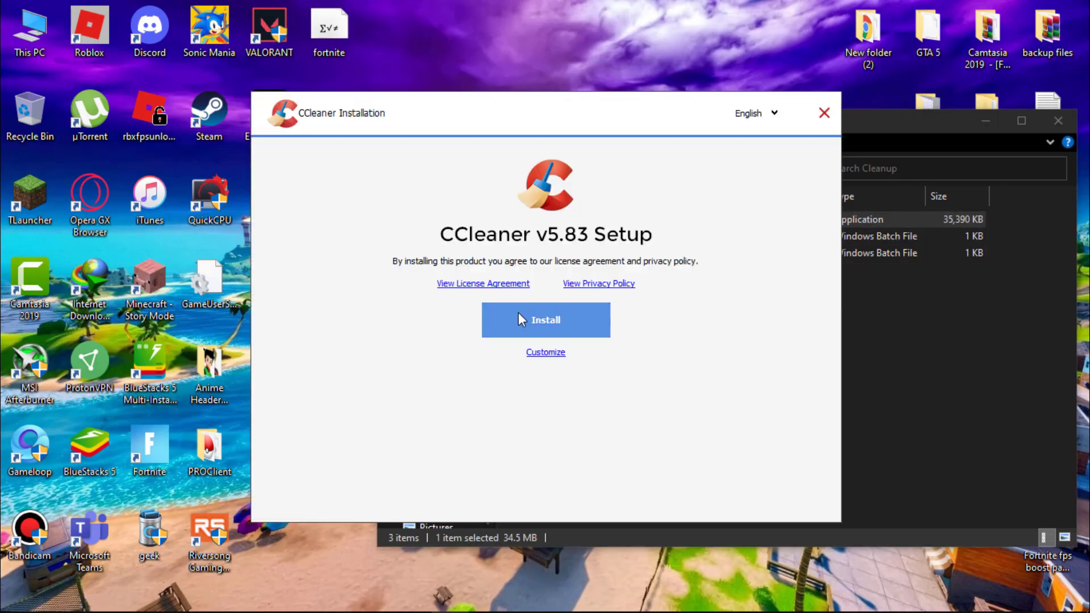
left_click(519, 314)
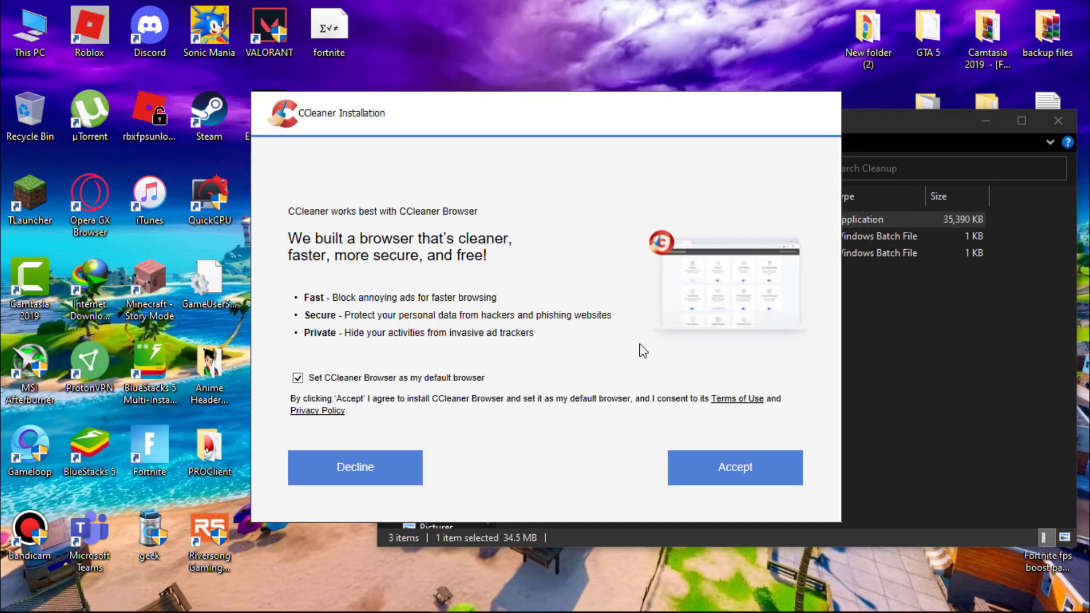
left_click(700, 454)
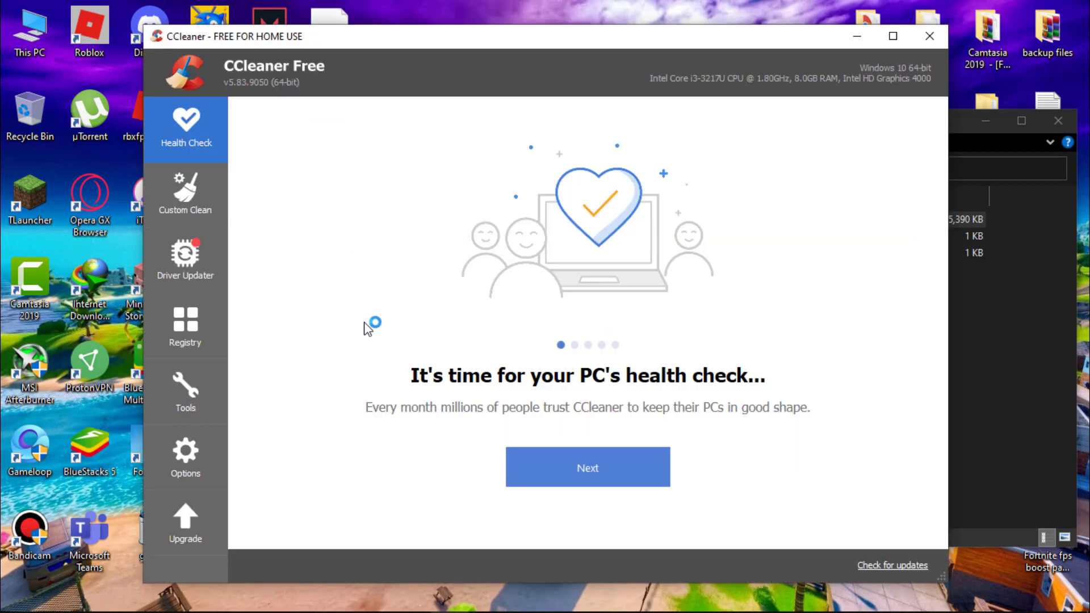
Step: Run CCleaner's Custom Clean on the checked items and confirm deleting the files
left_click(177, 211)
left_click(880, 533)
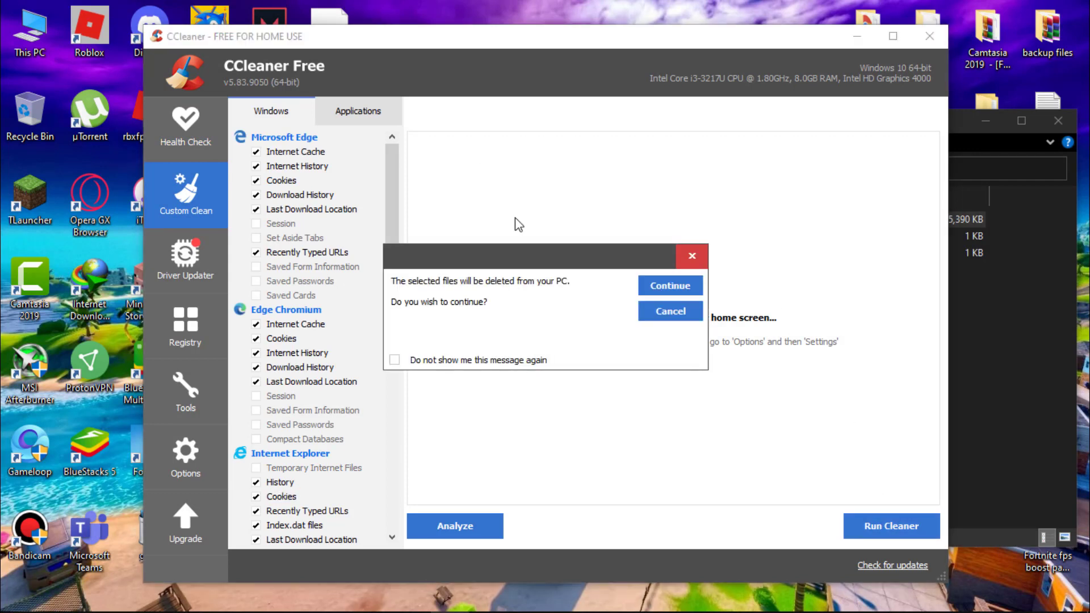
left_click(655, 281)
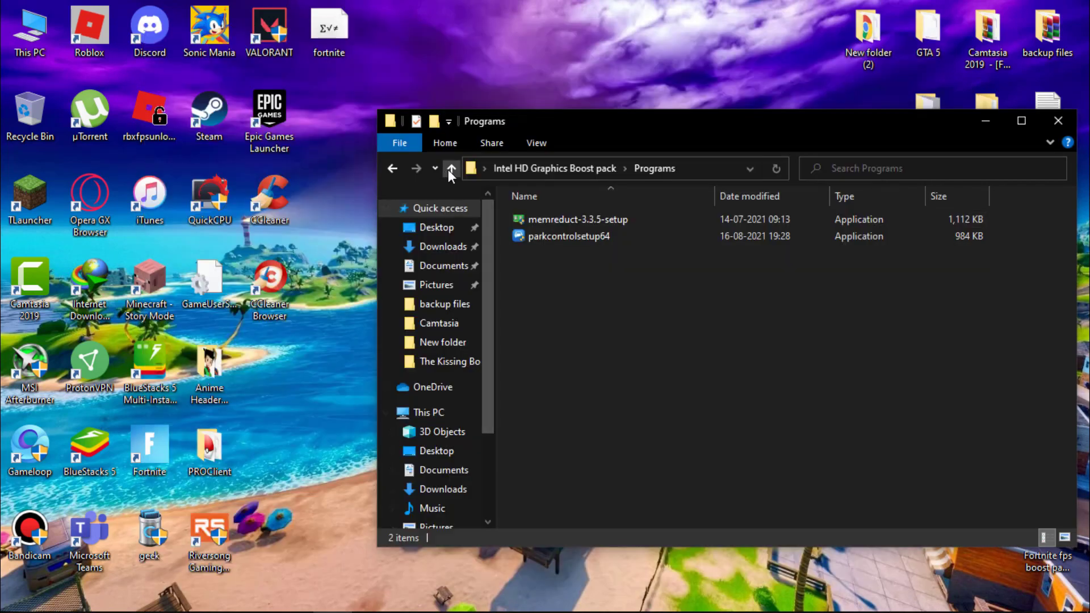
Step: Copy the powercfg command from the boost pack's Ultimate power plan text file
left_click(452, 168)
left_click(574, 258)
double_click(575, 258)
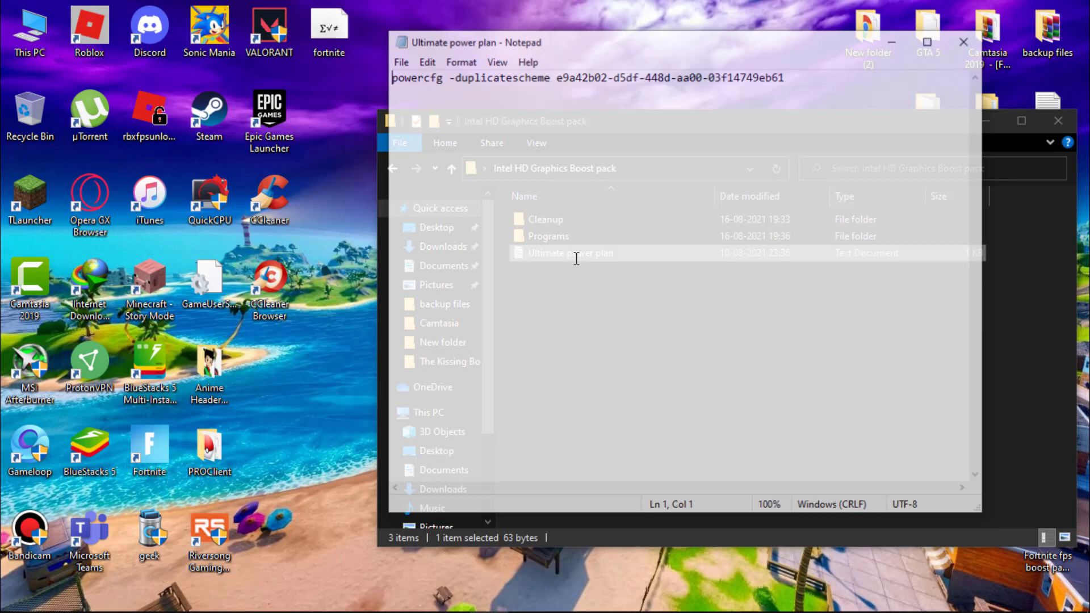
left_click_drag(795, 84, 390, 82)
key("ctrl+c")
left_click(967, 40)
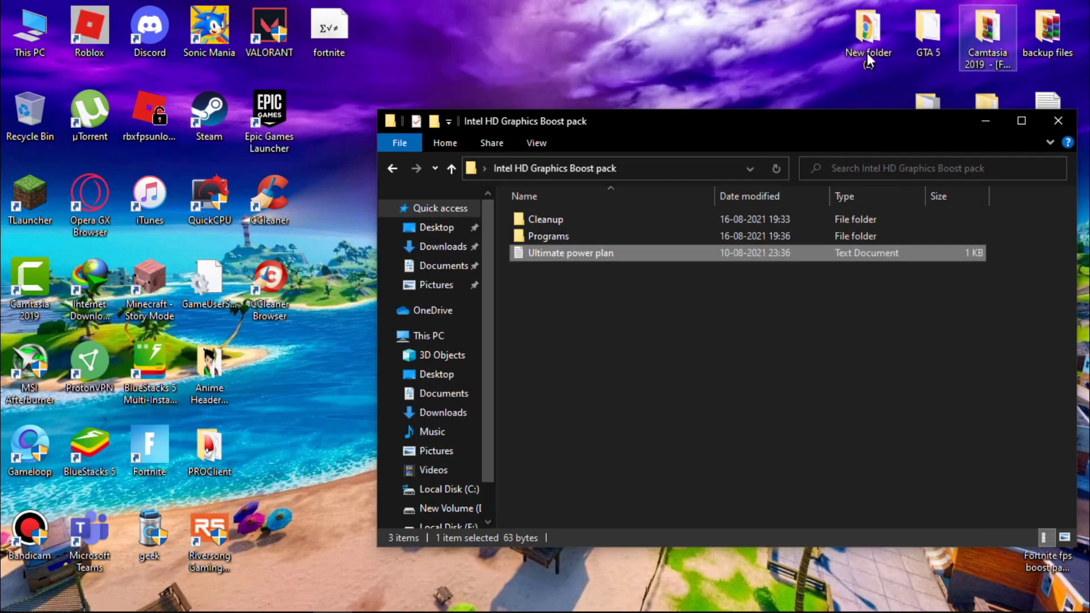
Step: Run the pasted powercfg duplicate-scheme command in an administrator Command Prompt to add Ultimate Performance
left_click(58, 596)
type("cmd")
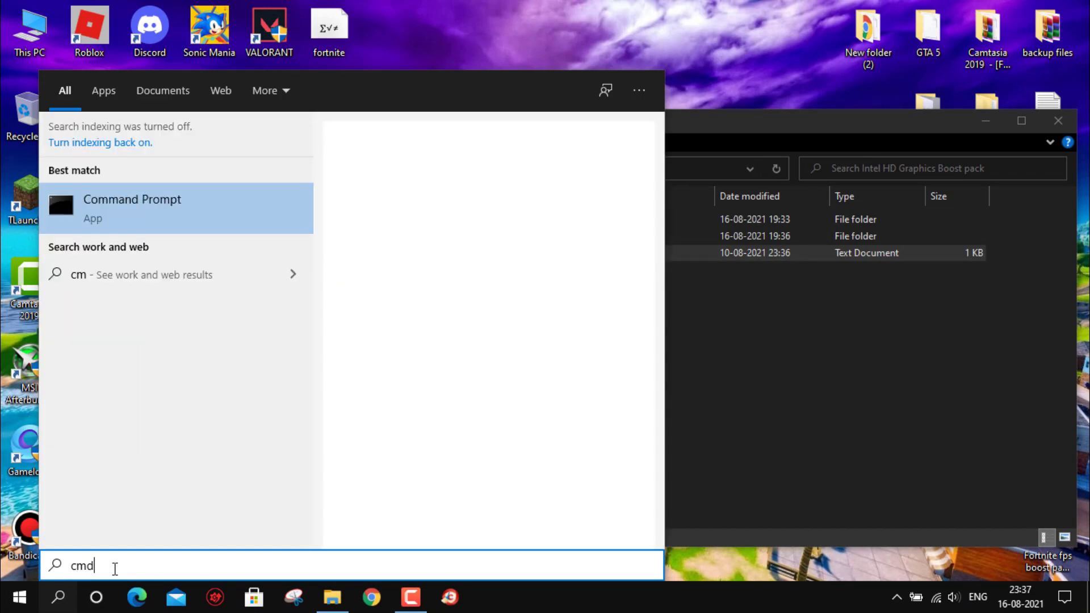
right_click(144, 229)
left_click(194, 234)
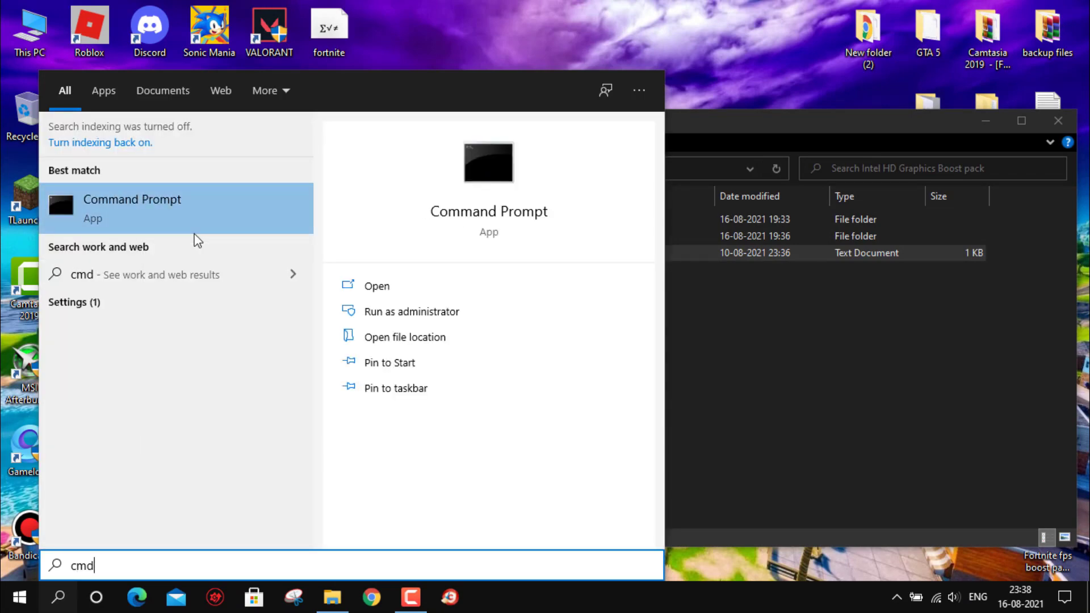
left_click(433, 312)
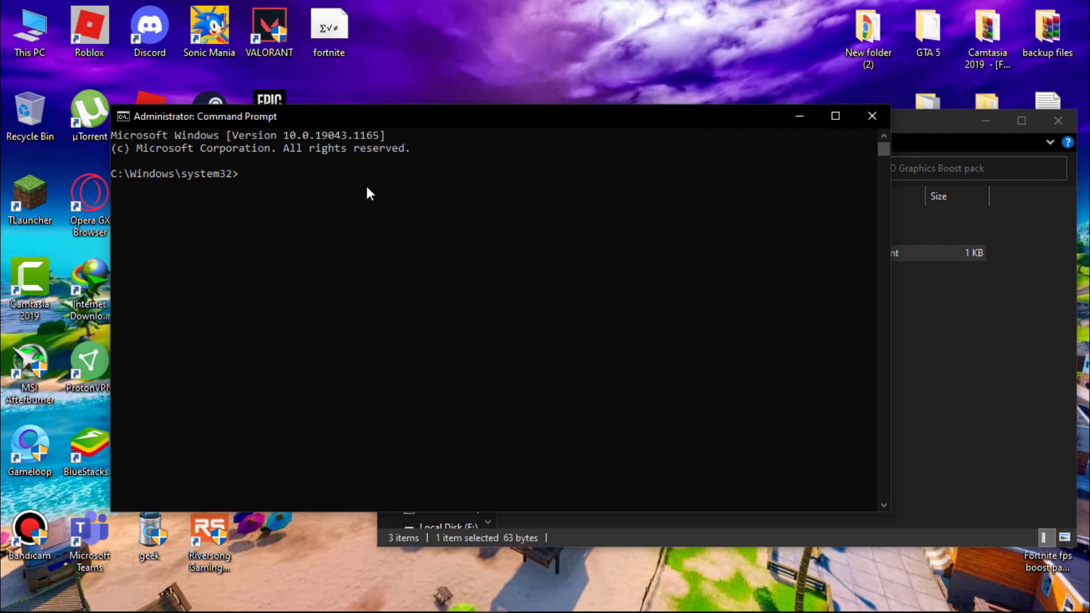
key("ctrl+v")
key("Return")
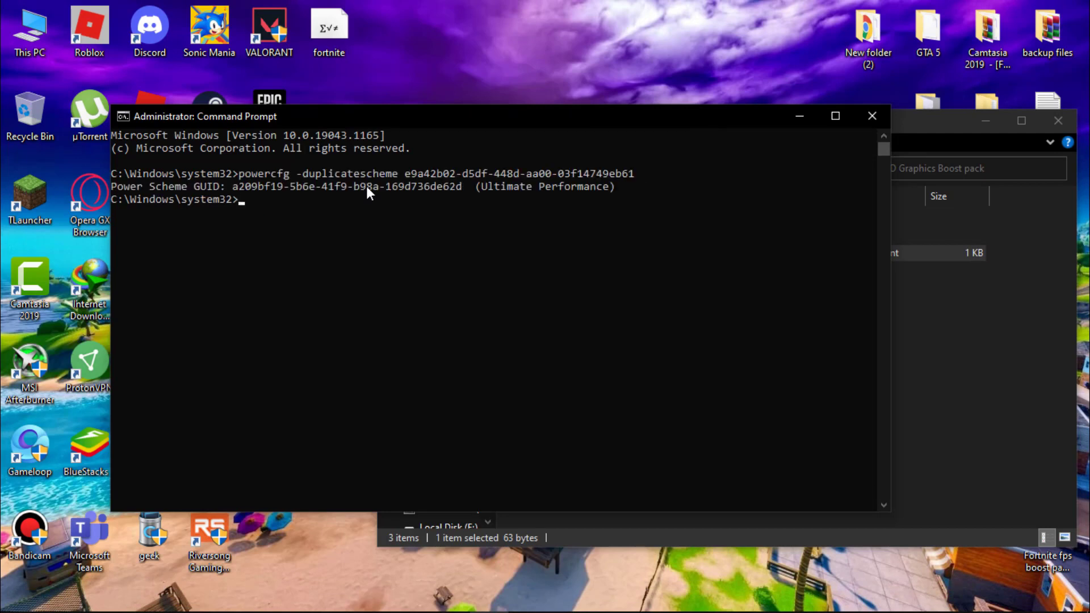
left_click(477, 186)
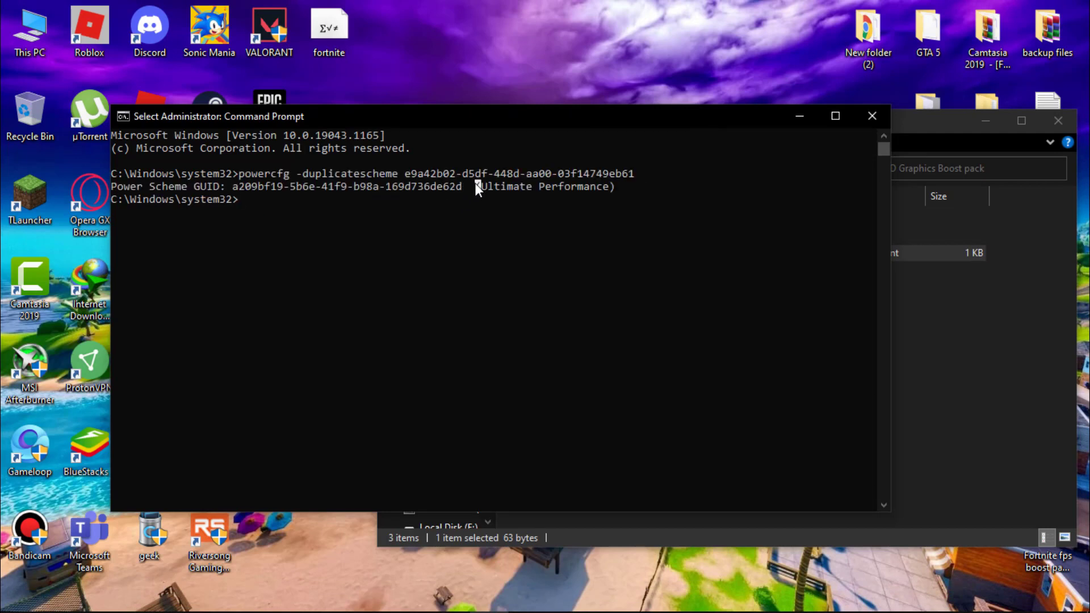
left_click(586, 262)
left_click(874, 122)
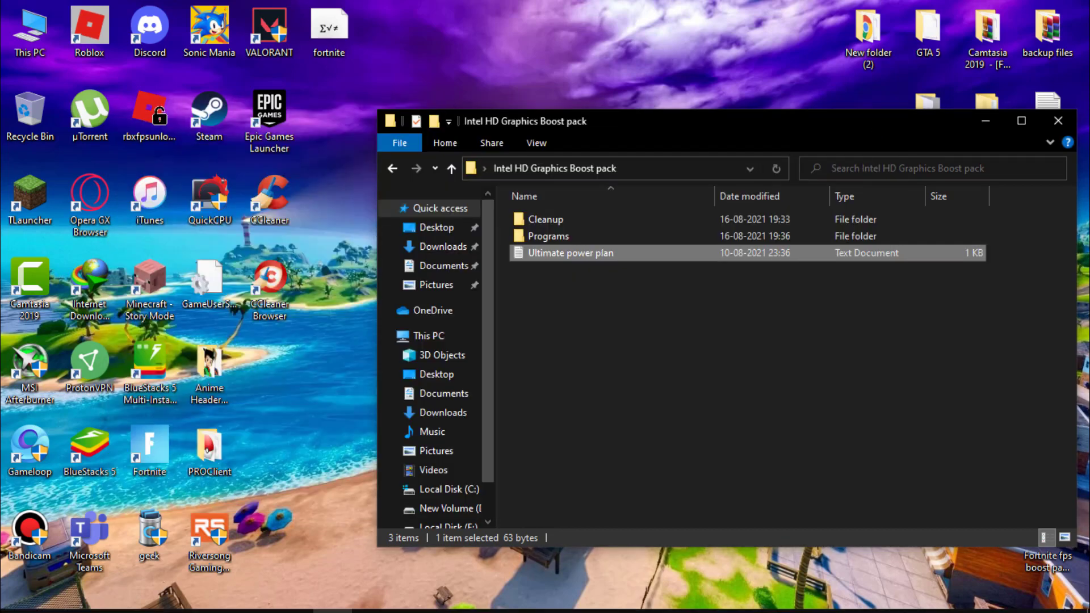
Step: Make Ultimate Performance the active plan in Power Options under the additional plans
right_click(943, 601)
left_click(940, 577)
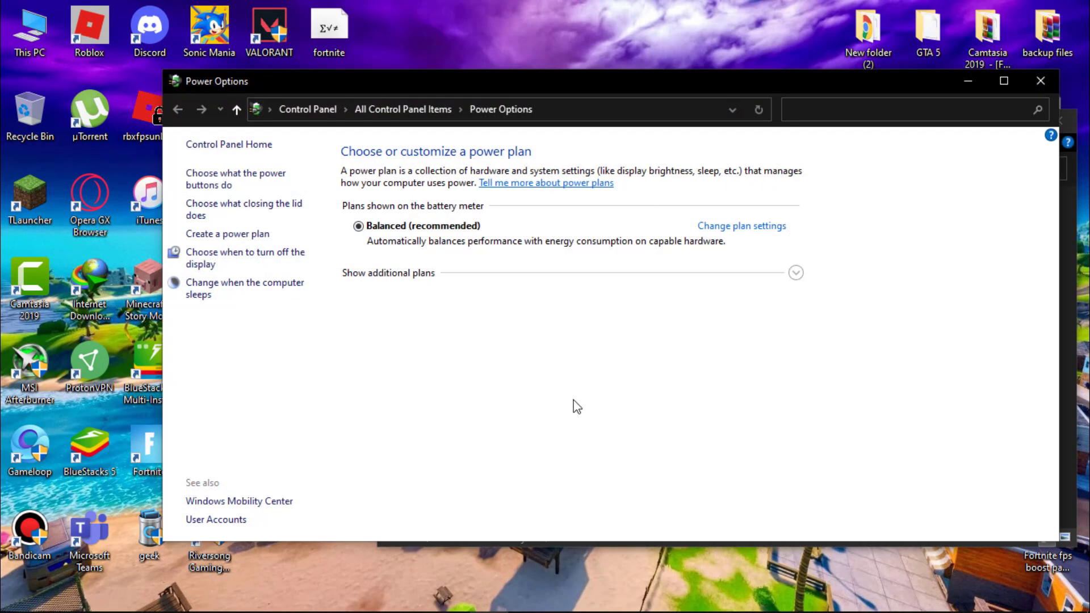
left_click(796, 274)
left_click(364, 325)
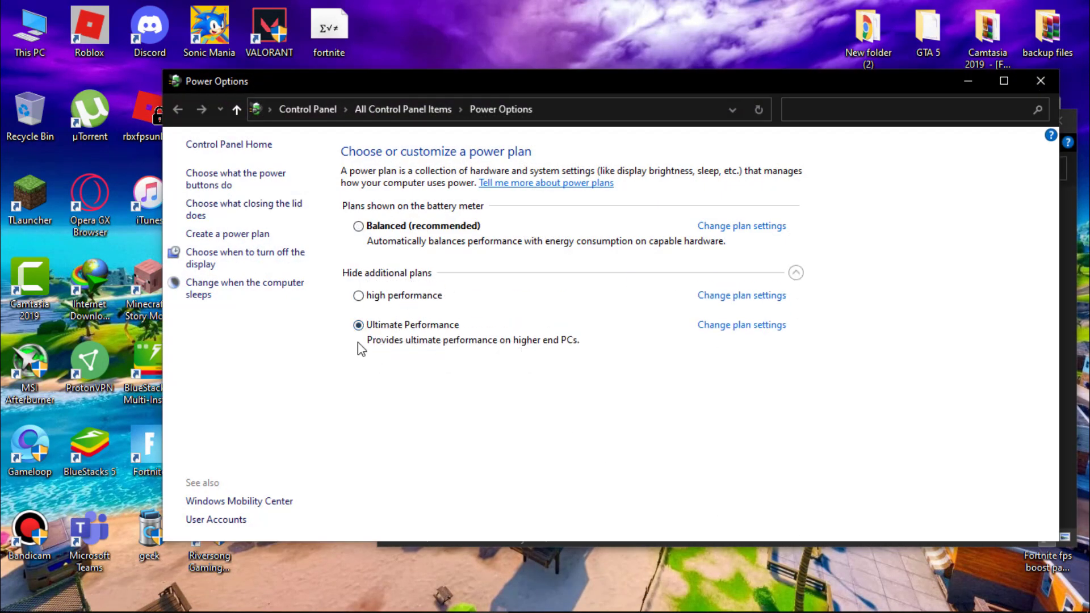
left_click(1033, 84)
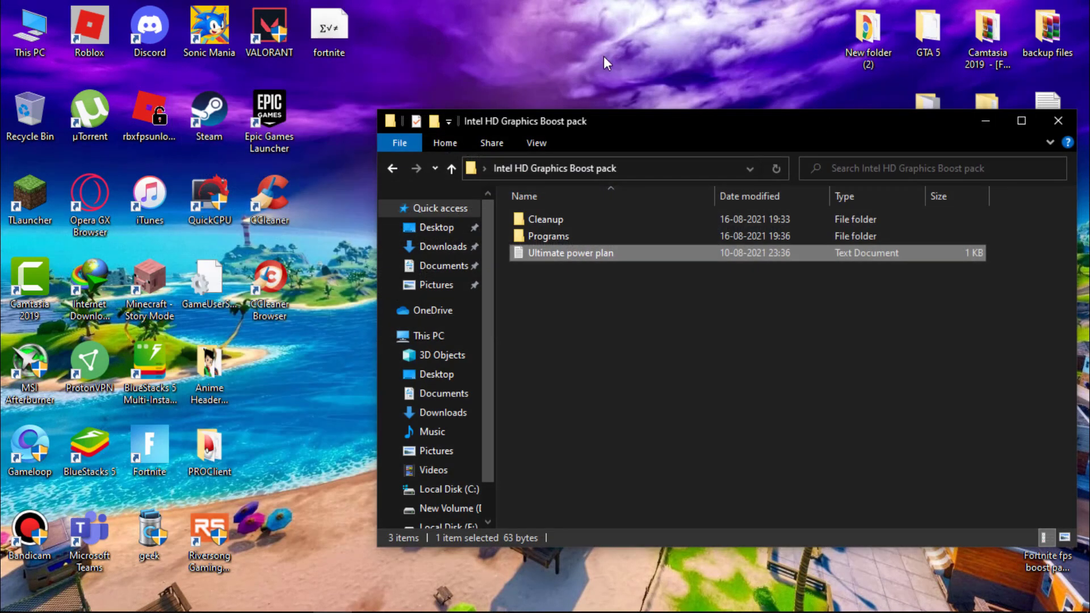
Step: Install Mem Reduct from the Programs folder with default options and launch it
right_click(604, 40)
left_click(634, 82)
double_click(547, 237)
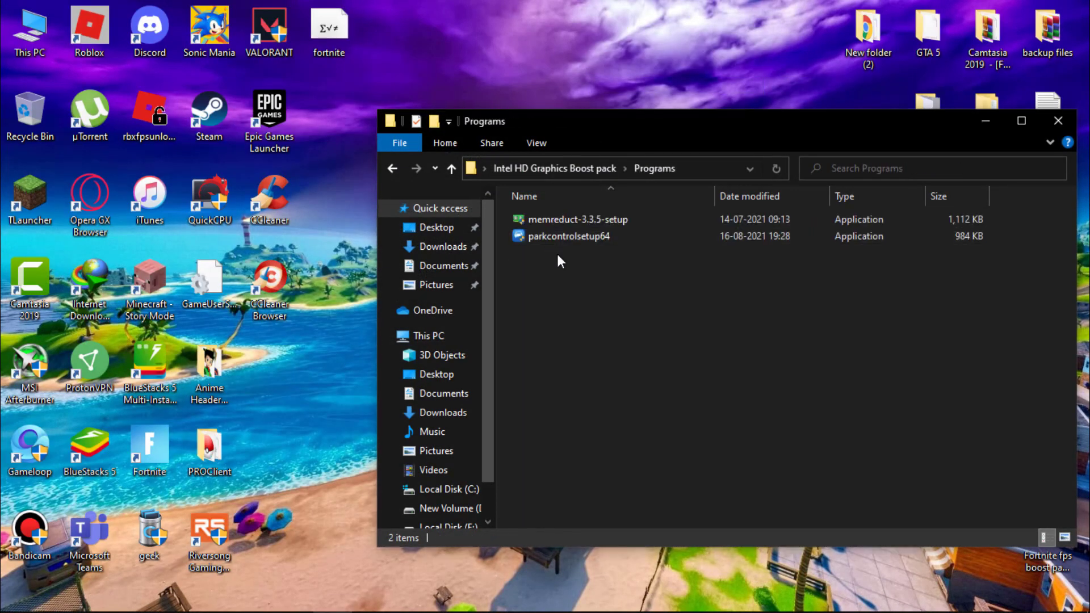
double_click(556, 219)
left_click(633, 442)
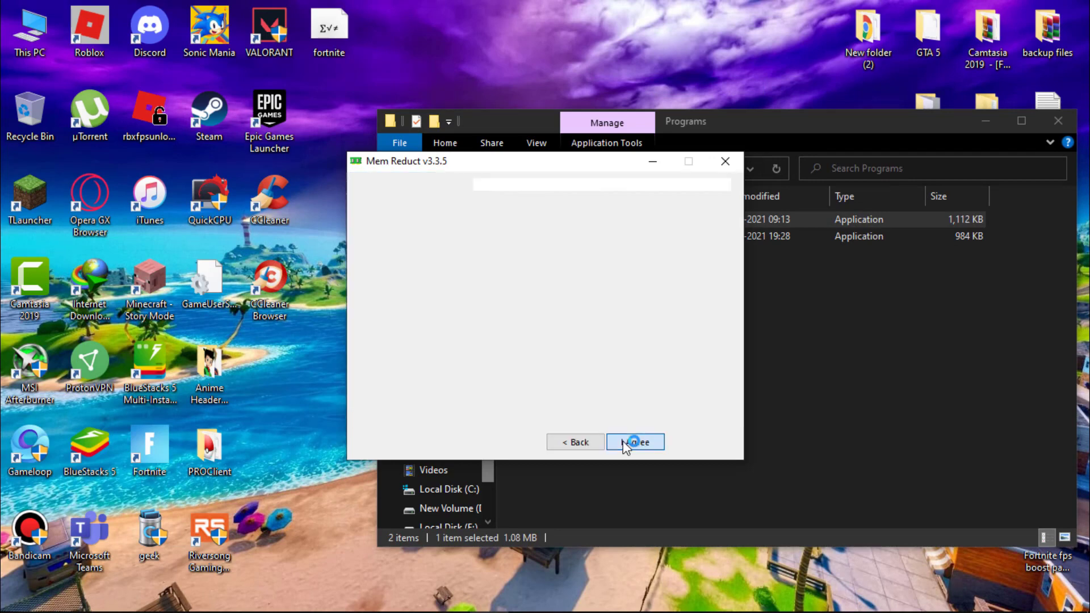
left_click(631, 442)
left_click(629, 442)
left_click(635, 442)
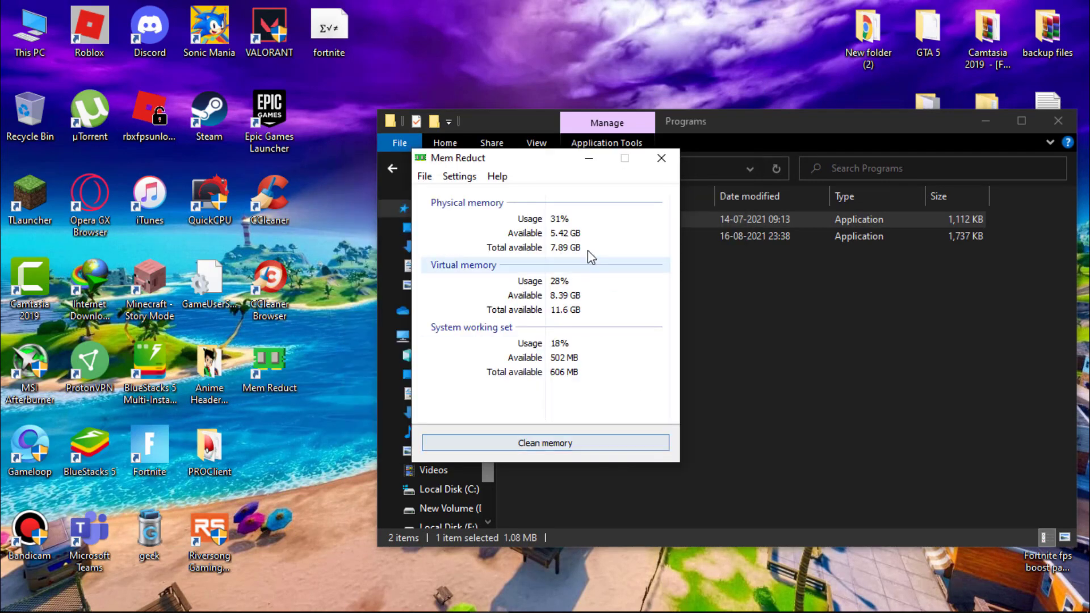
Step: Review Mem Reduct's File > Settings and close them
left_click(423, 176)
left_click(433, 194)
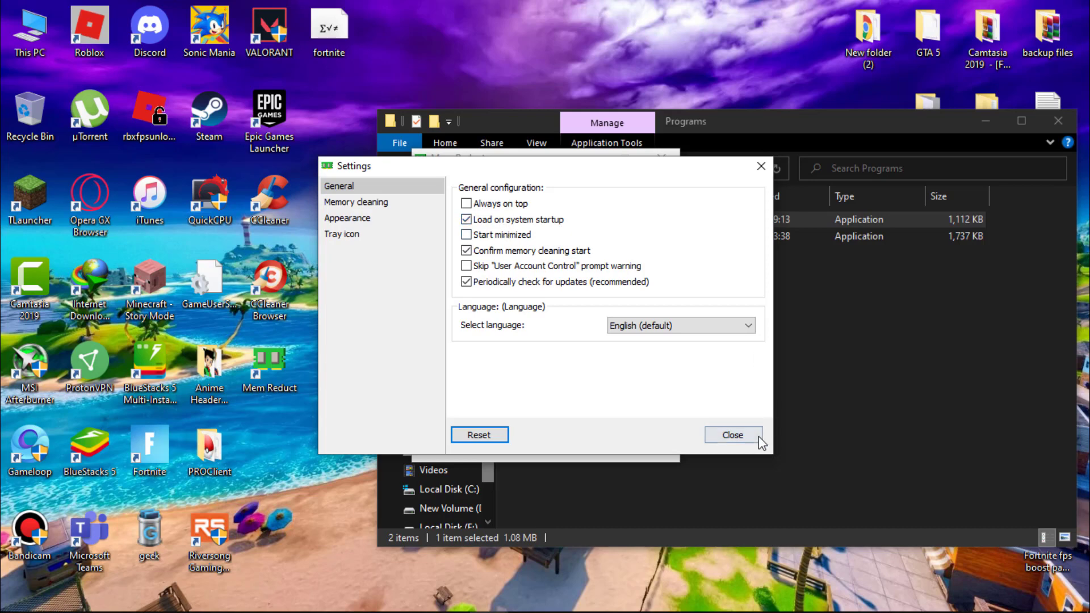
left_click(759, 436)
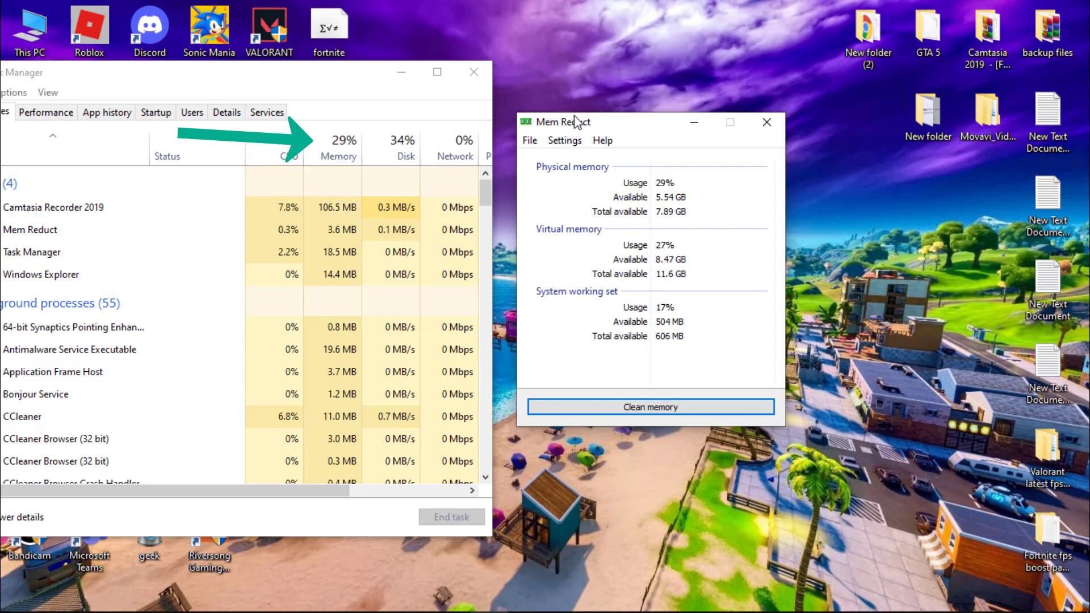
Step: Clean memory in Mem Reduct, ticking Do not ask again and confirming Yes
left_click_drag(577, 122, 565, 103)
left_click(619, 386)
left_click(591, 284)
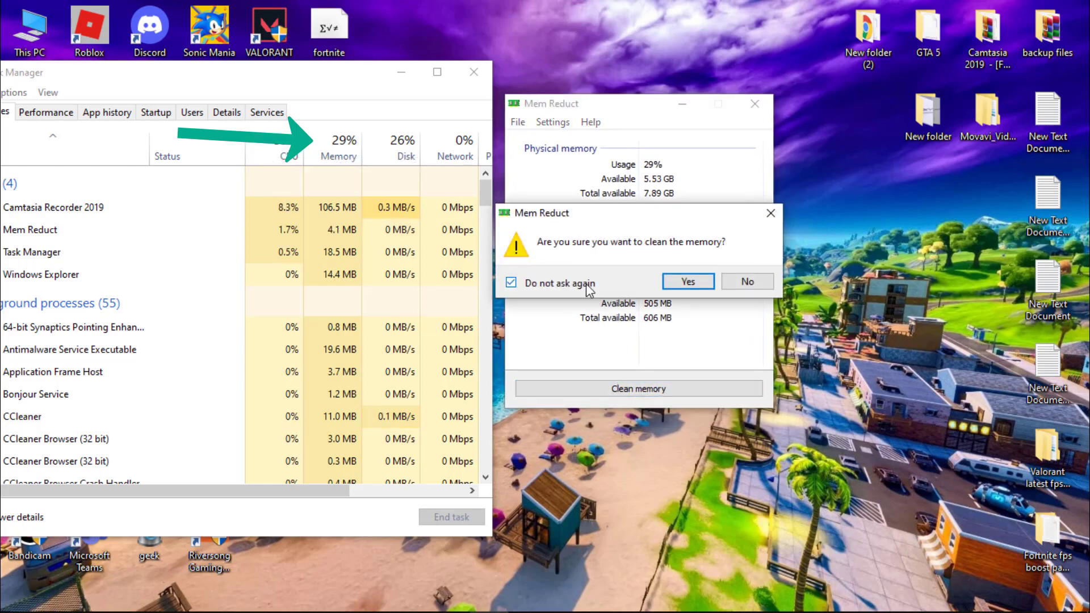
left_click(689, 281)
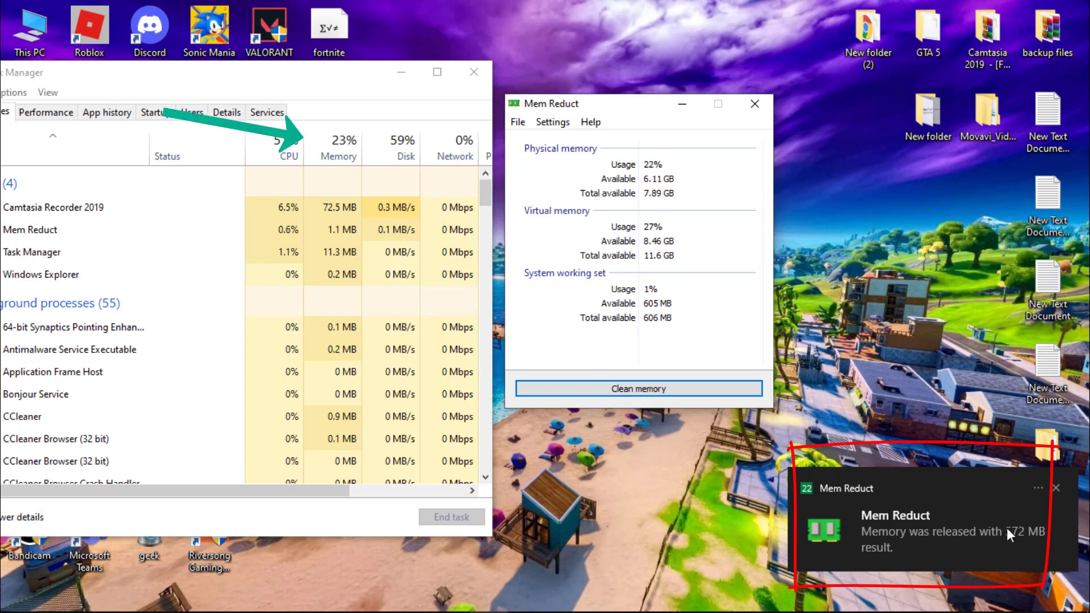
left_click(1057, 489)
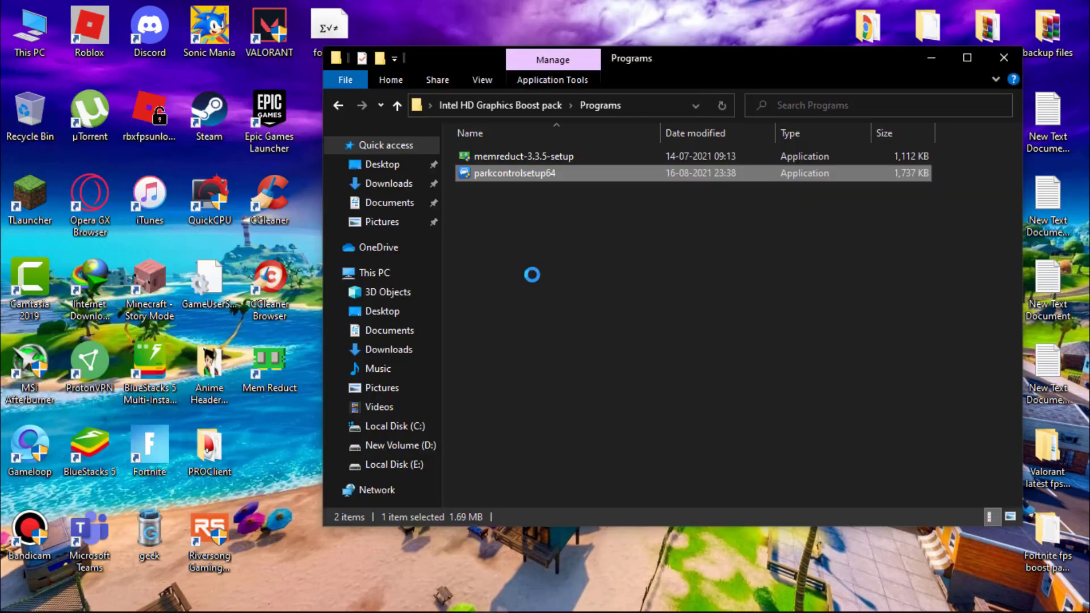
Step: Install ParkControl with the default language, licence and install folder
left_click(549, 351)
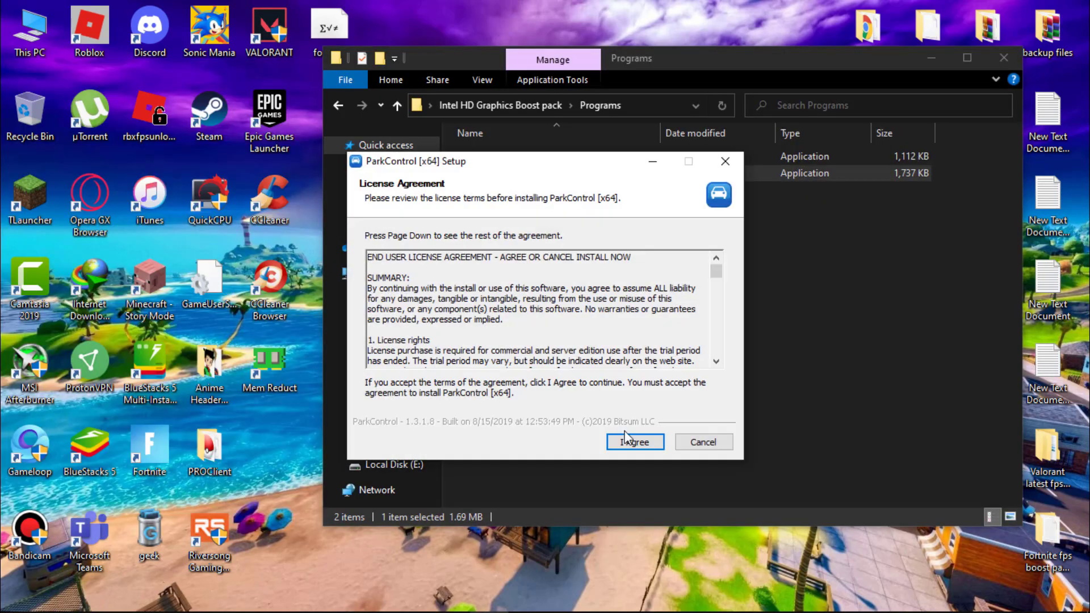
left_click(632, 442)
left_click(635, 443)
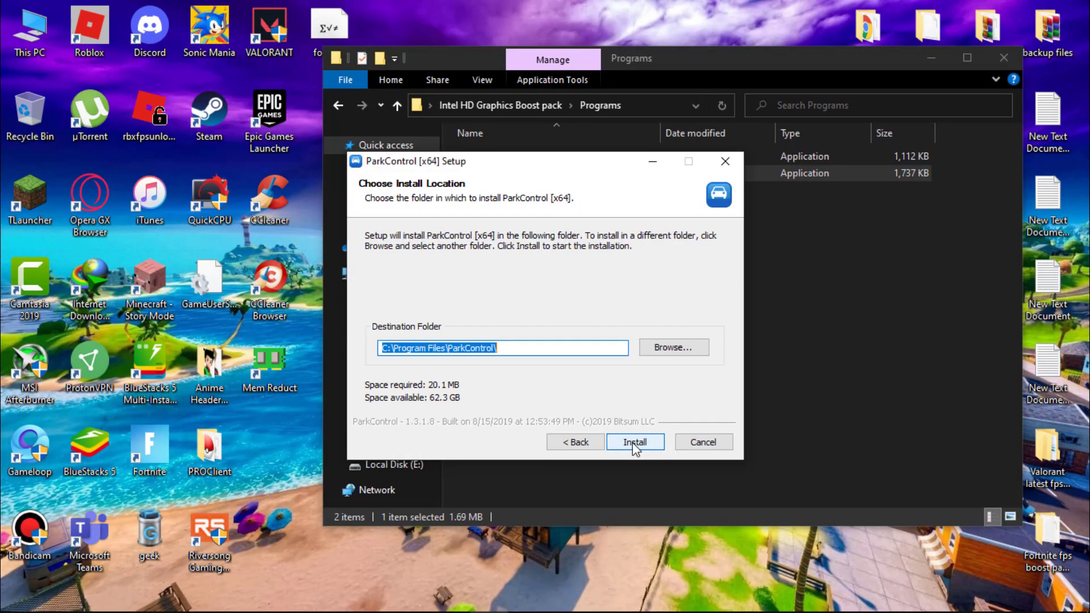
left_click(636, 442)
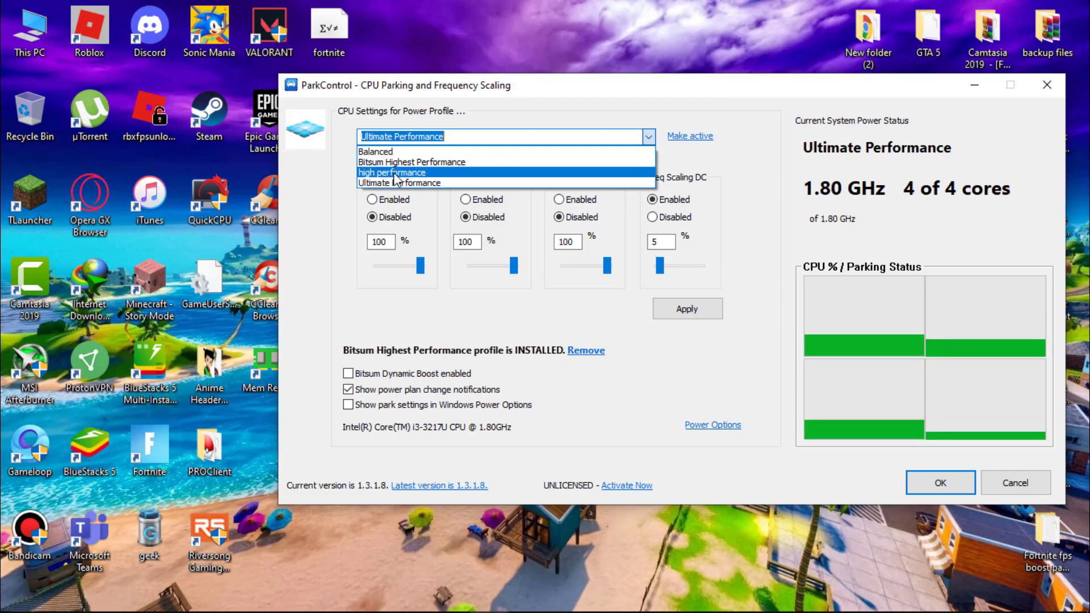
Step: Enable Parking and Freq Scaling on the Ultimate Performance profile, set sliders to 100%, and apply
left_click(372, 182)
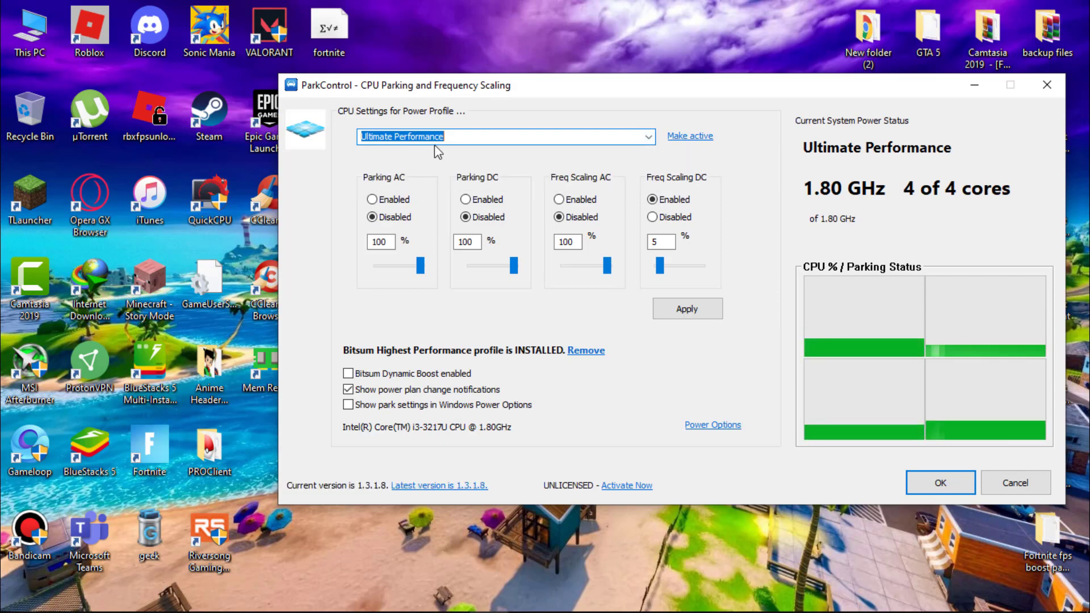
left_click(372, 199)
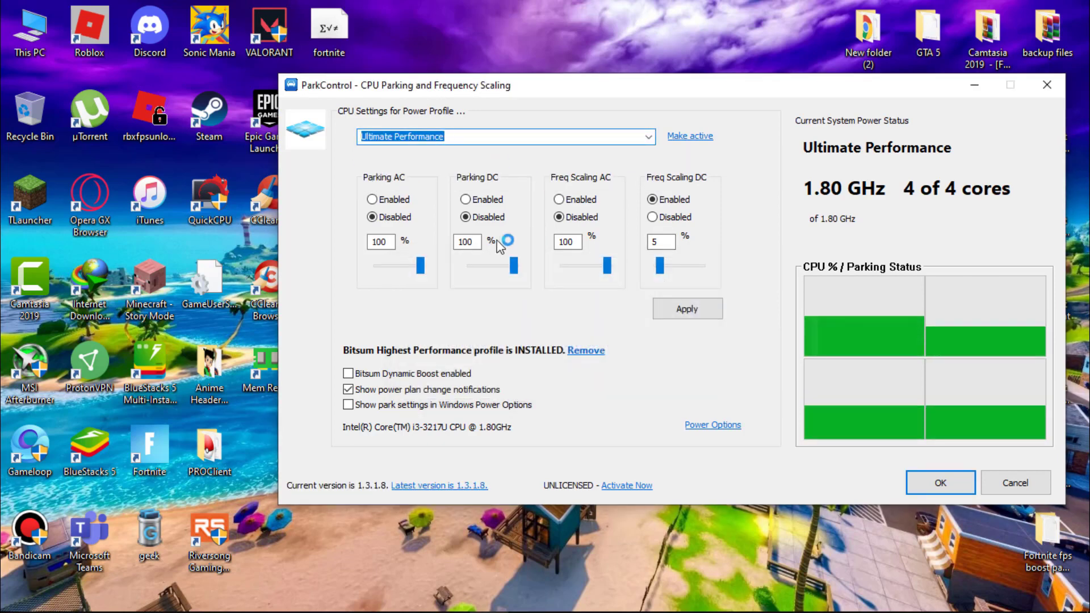
left_click(466, 200)
left_click(559, 199)
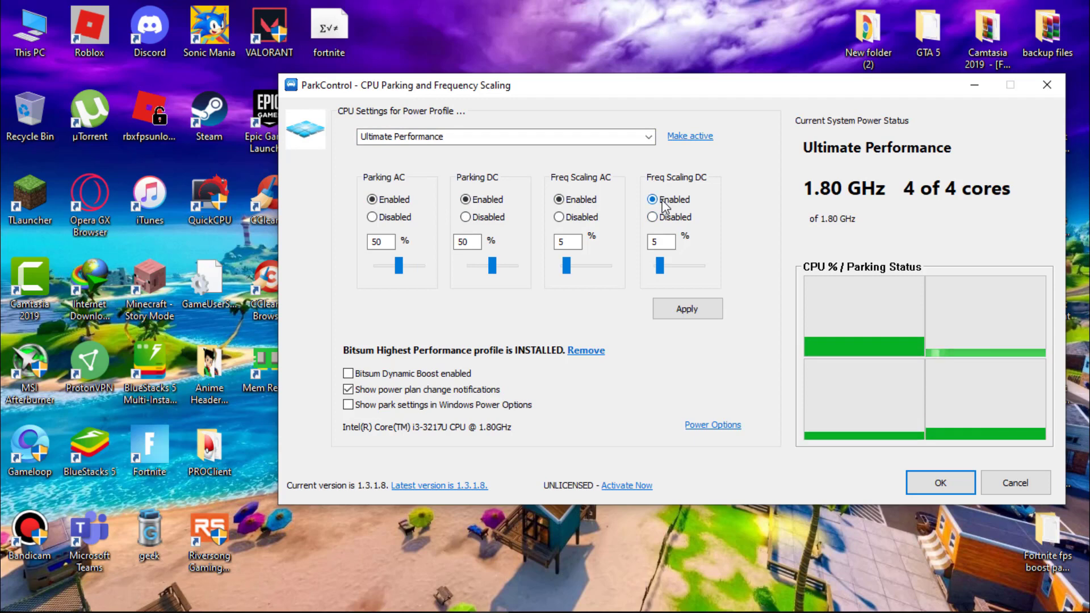
left_click_drag(398, 265, 422, 265)
left_click_drag(492, 265, 514, 265)
left_click_drag(566, 265, 704, 267)
left_click(682, 313)
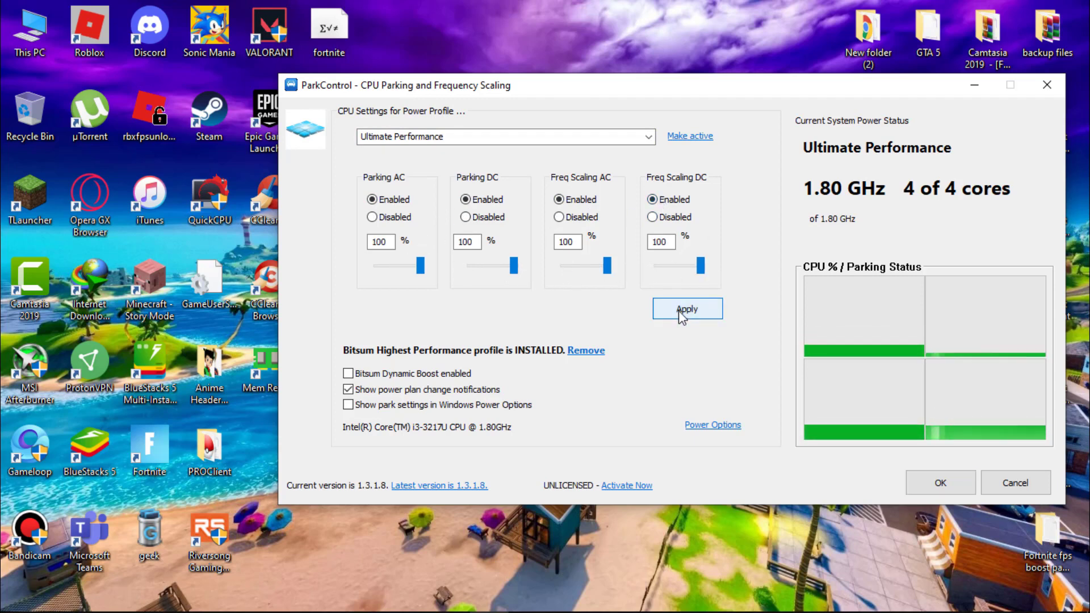
Step: Close ParkControl, refresh the desktop, and bring up the Start menu's power options
left_click(940, 483)
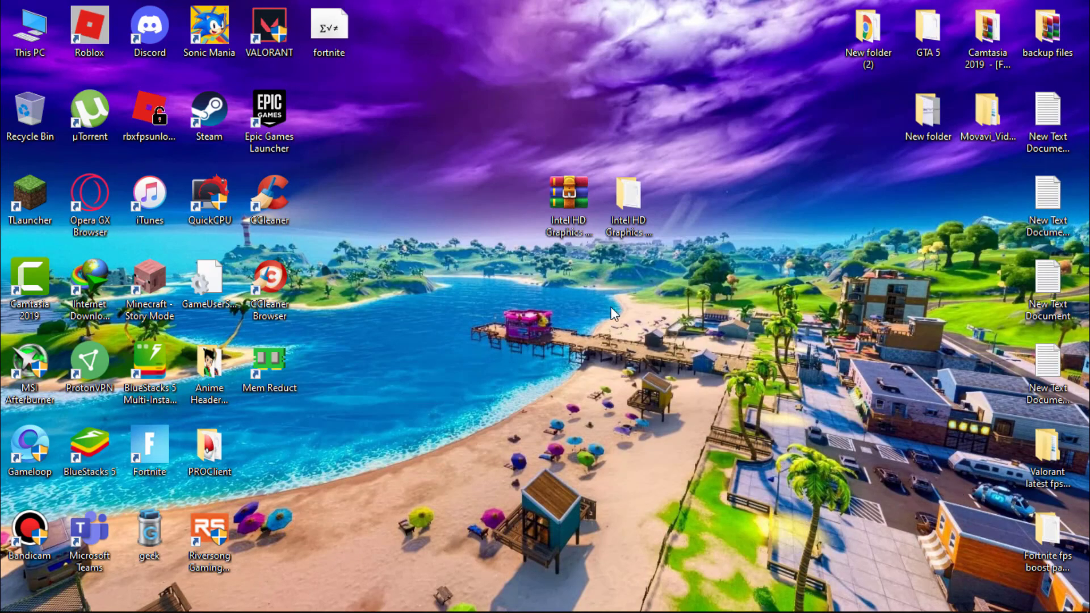
right_click(586, 294)
left_click(619, 352)
left_click(19, 597)
left_click(28, 567)
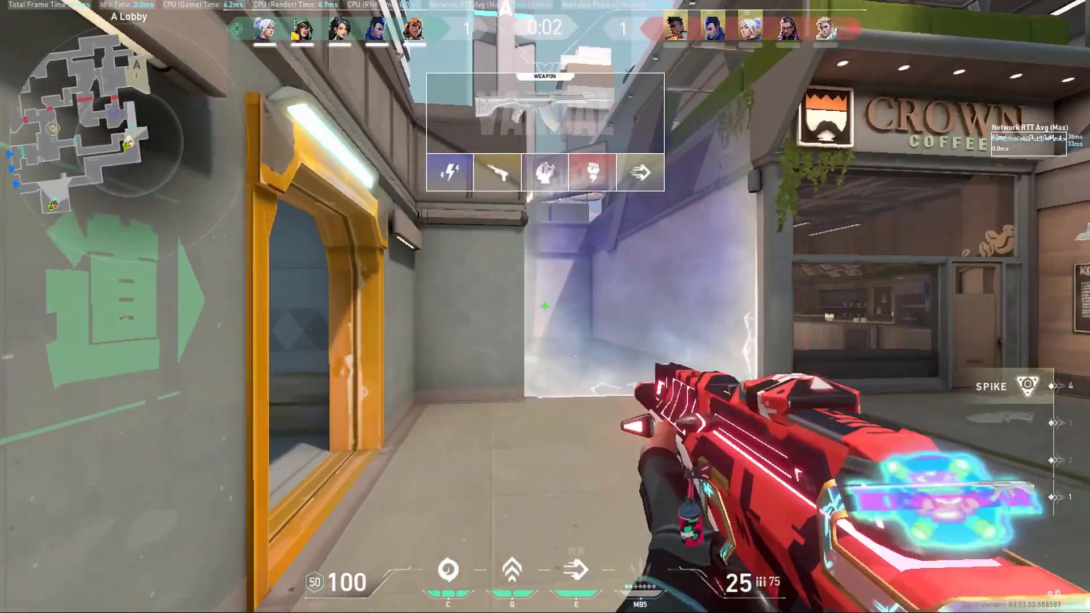
Step: Walk from spawn into A Main and aim down sights to shoot the first enemy
key("w")
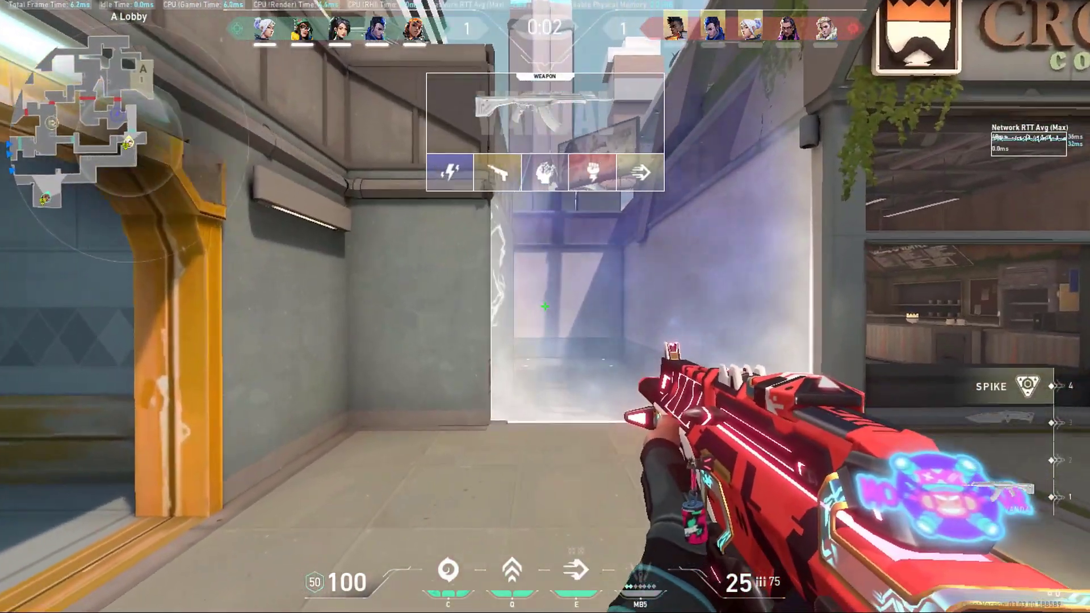
key("w")
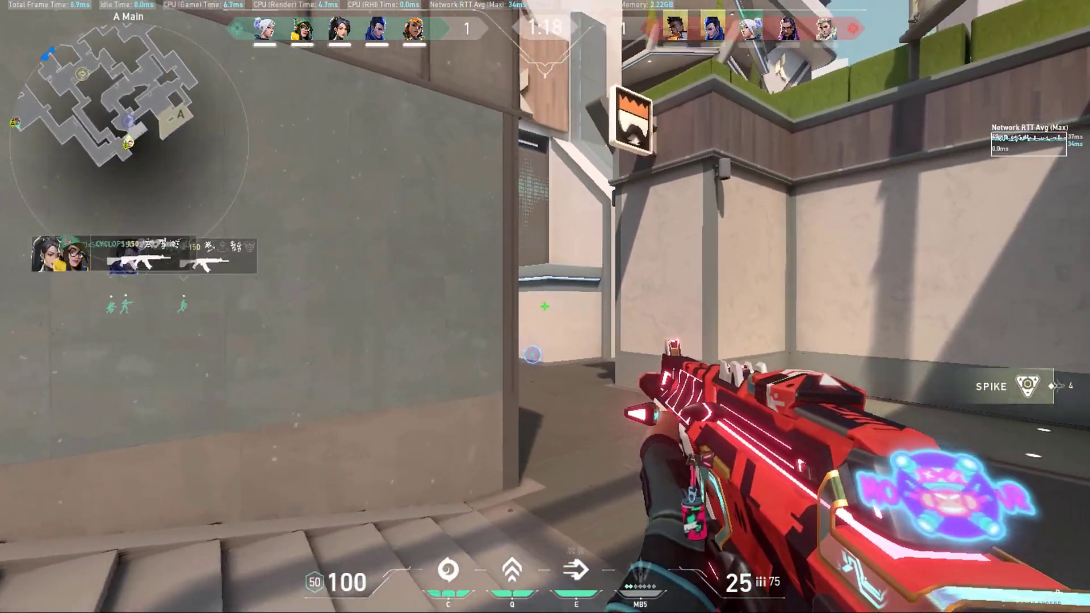
right_click(545, 307)
left_click(546, 307)
left_click(545, 306)
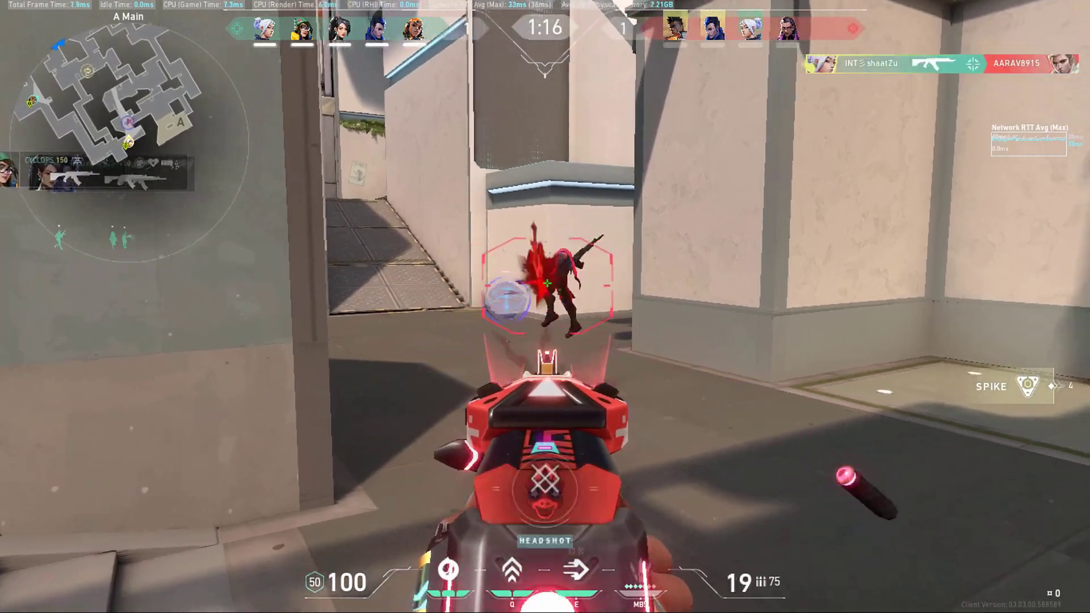
left_click(545, 307)
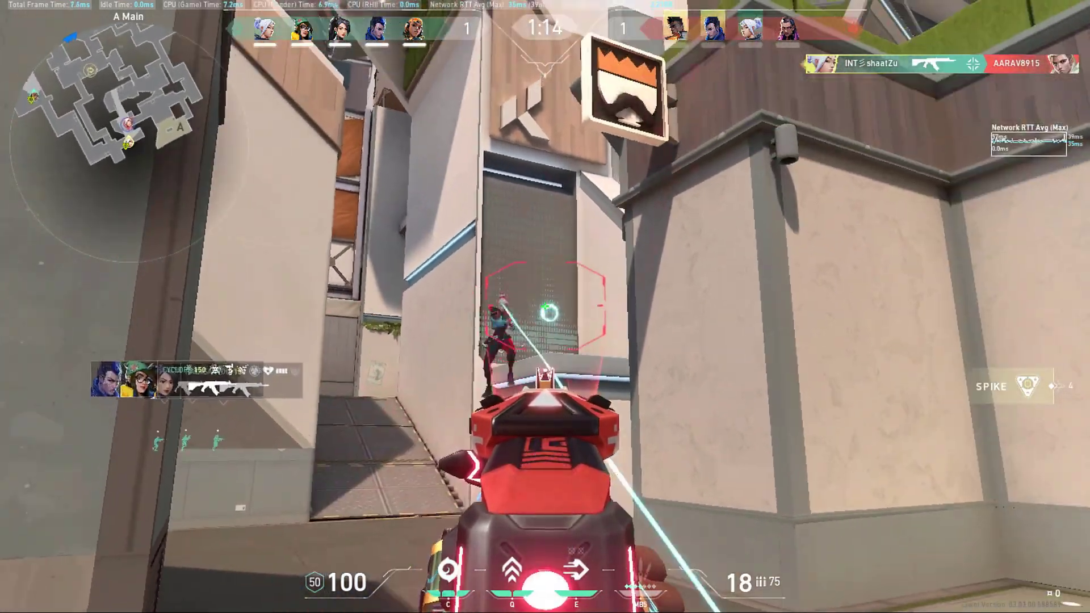
Step: Eliminate the enemy Yoru and Jett, then reload the weapon
left_click(545, 306)
left_click(545, 306)
left_click(545, 306)
left_click(545, 306)
key("r")
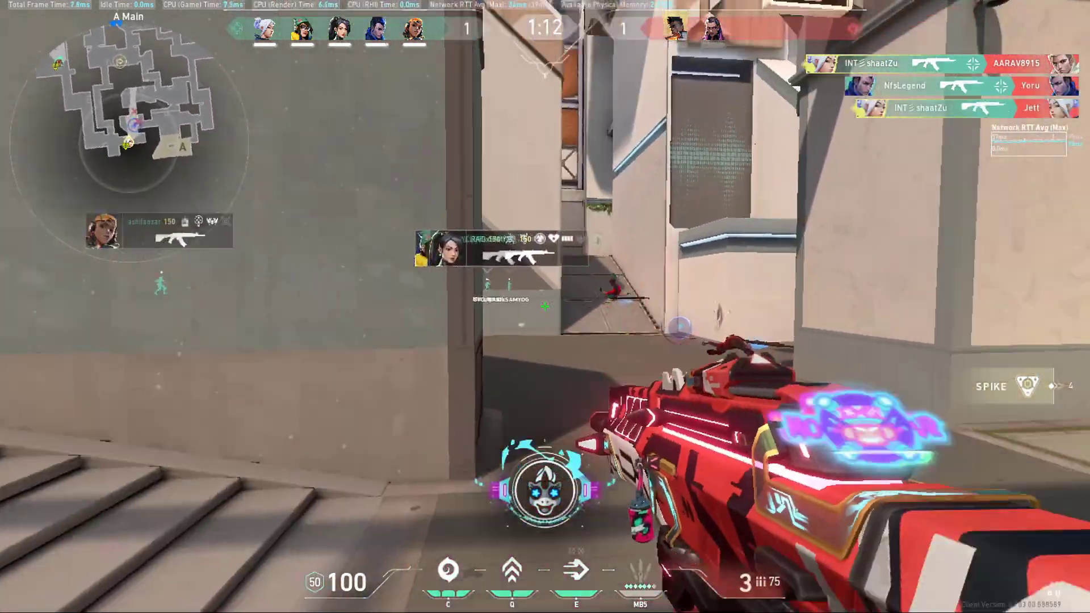